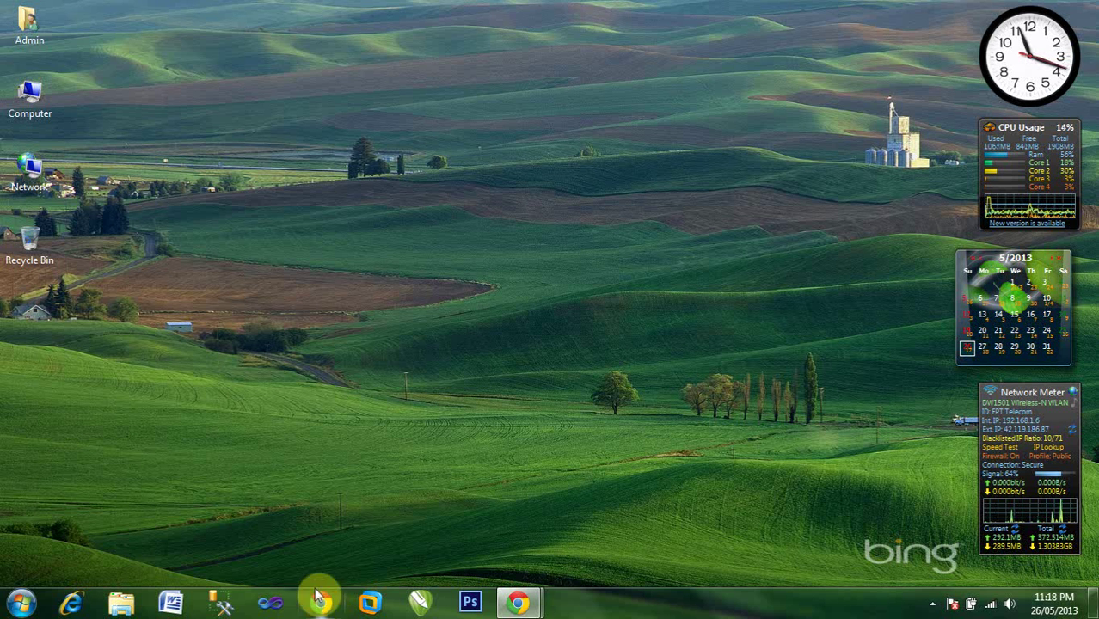
Step: Locate the Word document intended for the website on the DATA (D:) drive, and close the file window
double_click(47, 110)
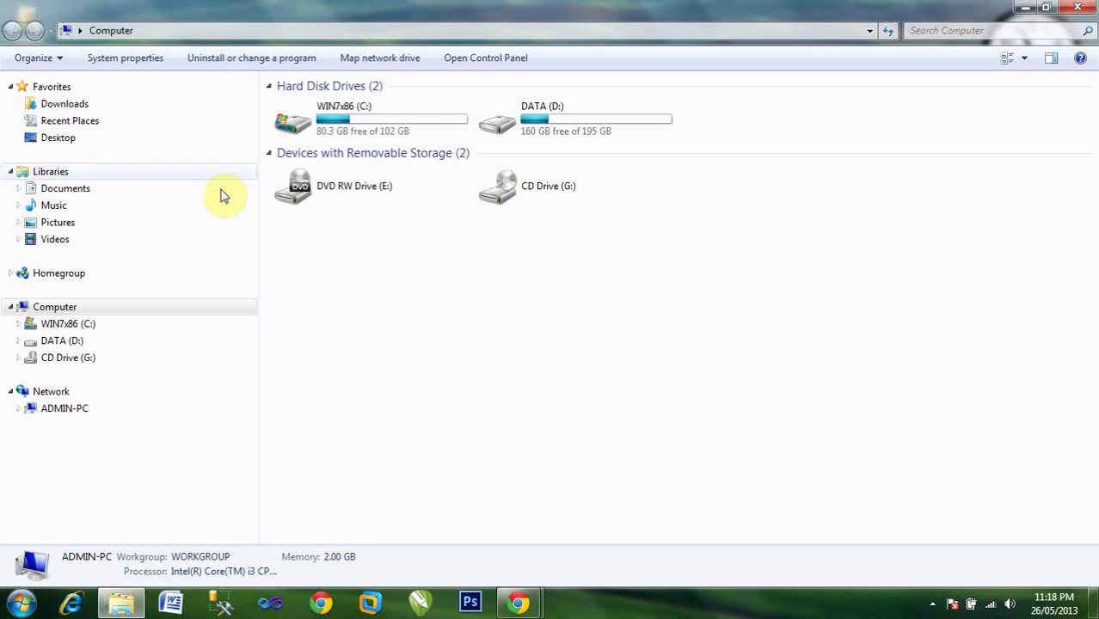
click(82, 344)
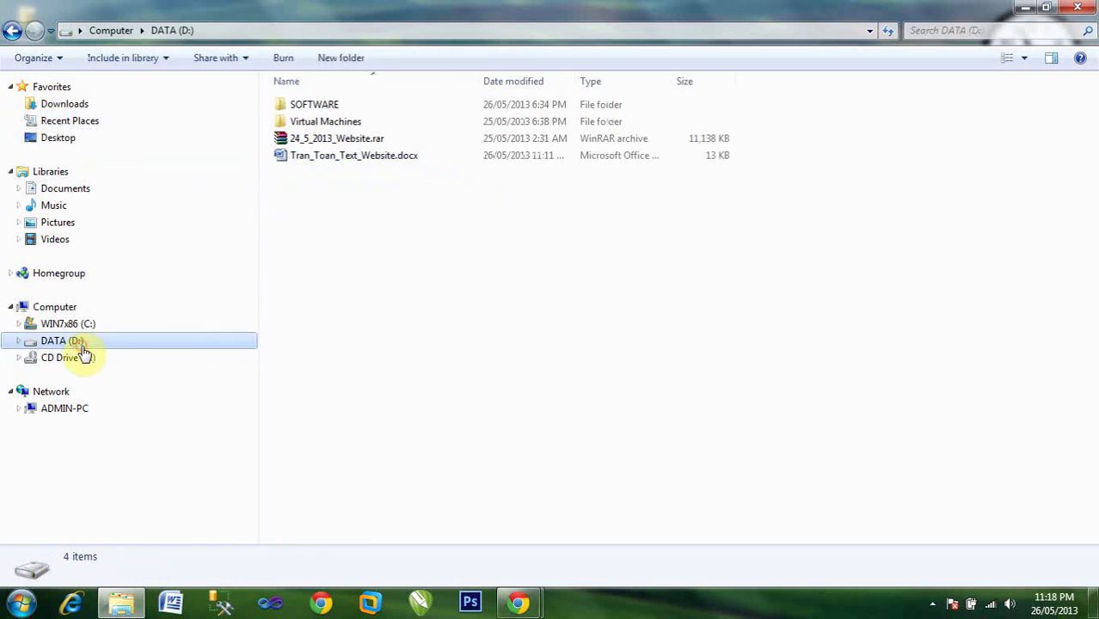
click(352, 160)
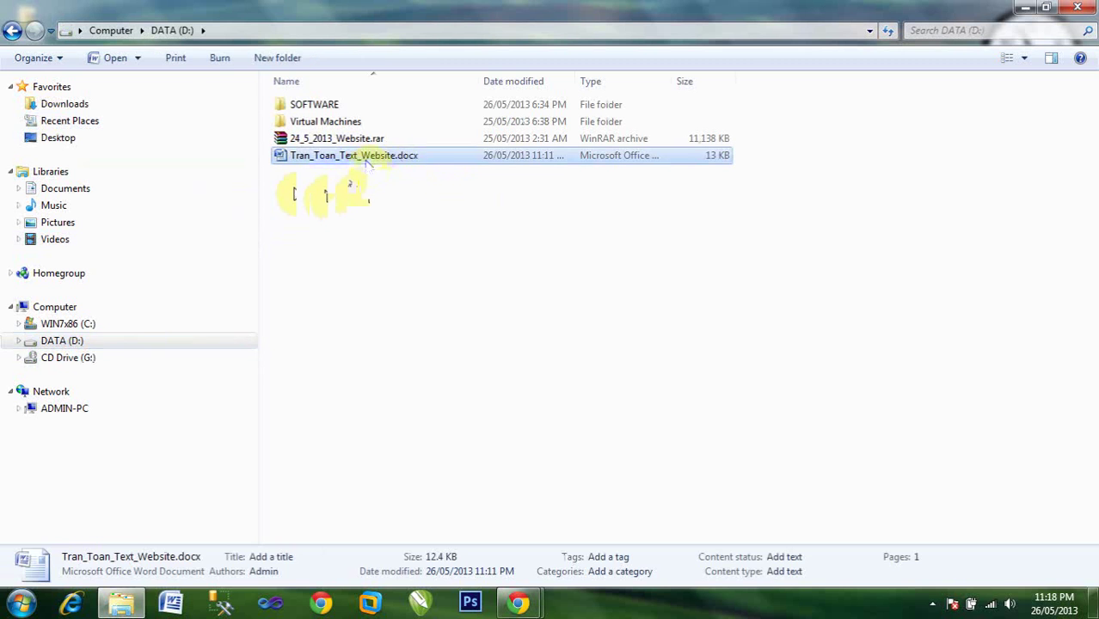
click(1077, 7)
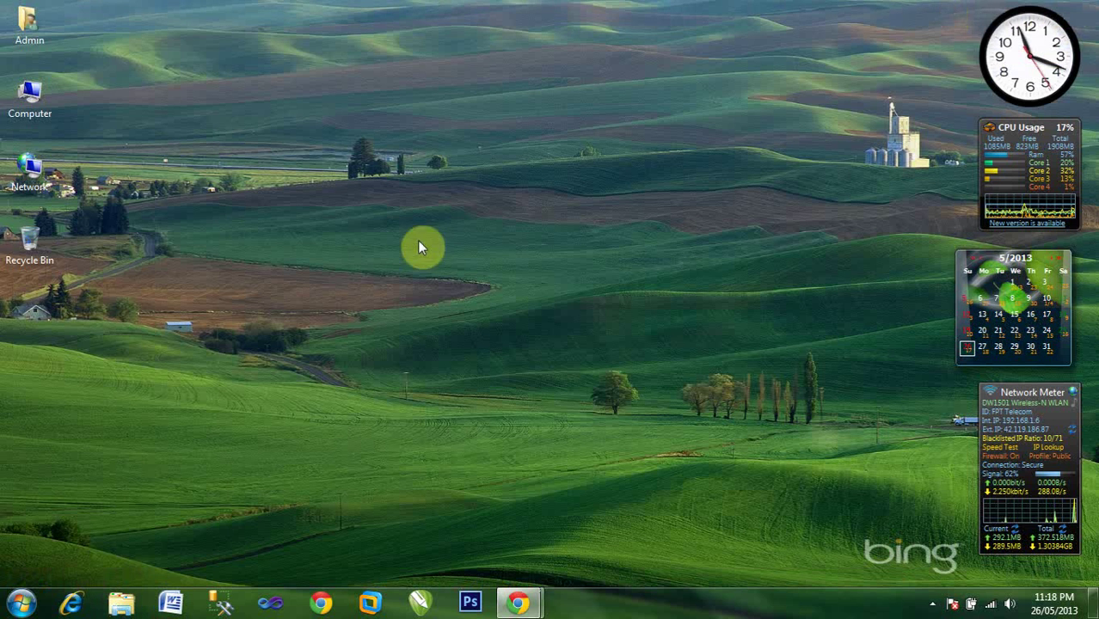
Step: Switch to Chrome, load the Google home page and go to the Gmail inbox
click(324, 600)
double_click(542, 37)
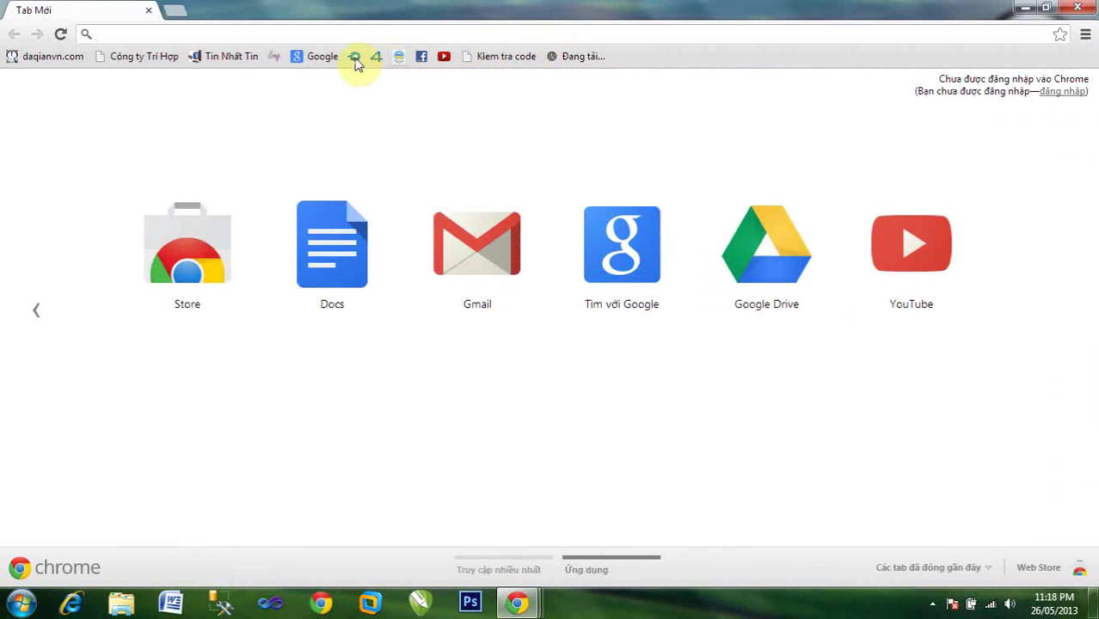
click(320, 56)
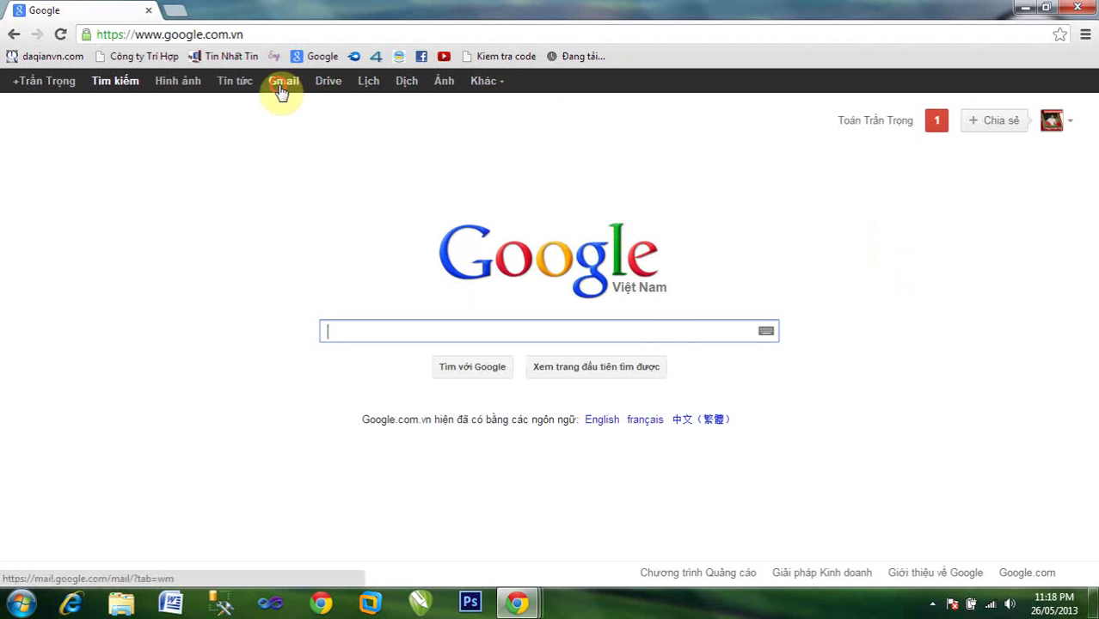
click(282, 88)
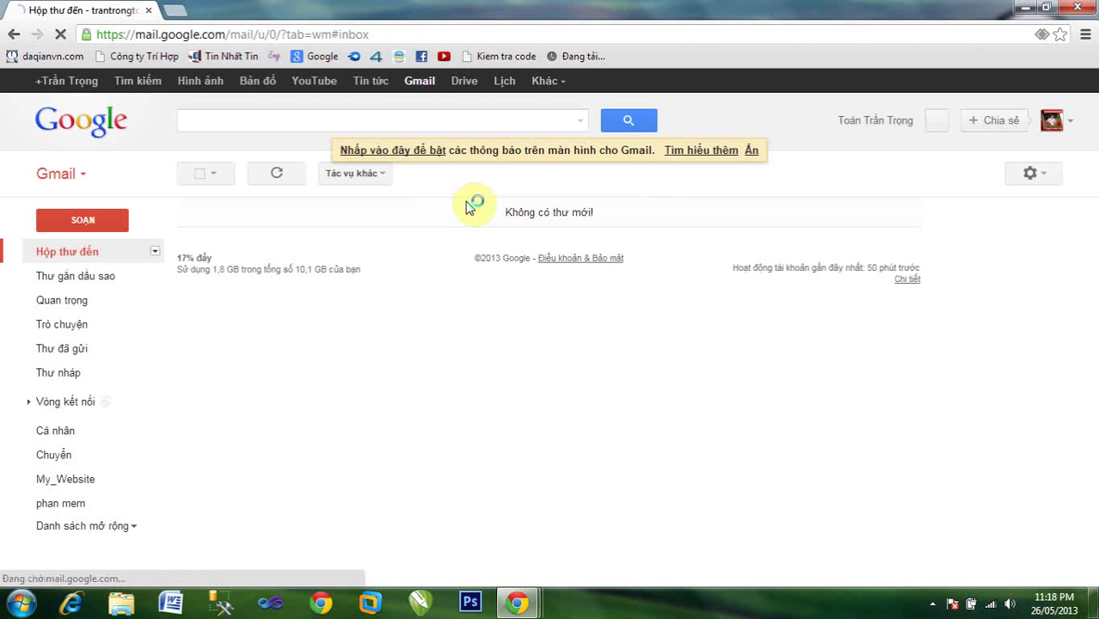
Step: Start a new email addressed to the account owner's own Gmail contact
click(82, 219)
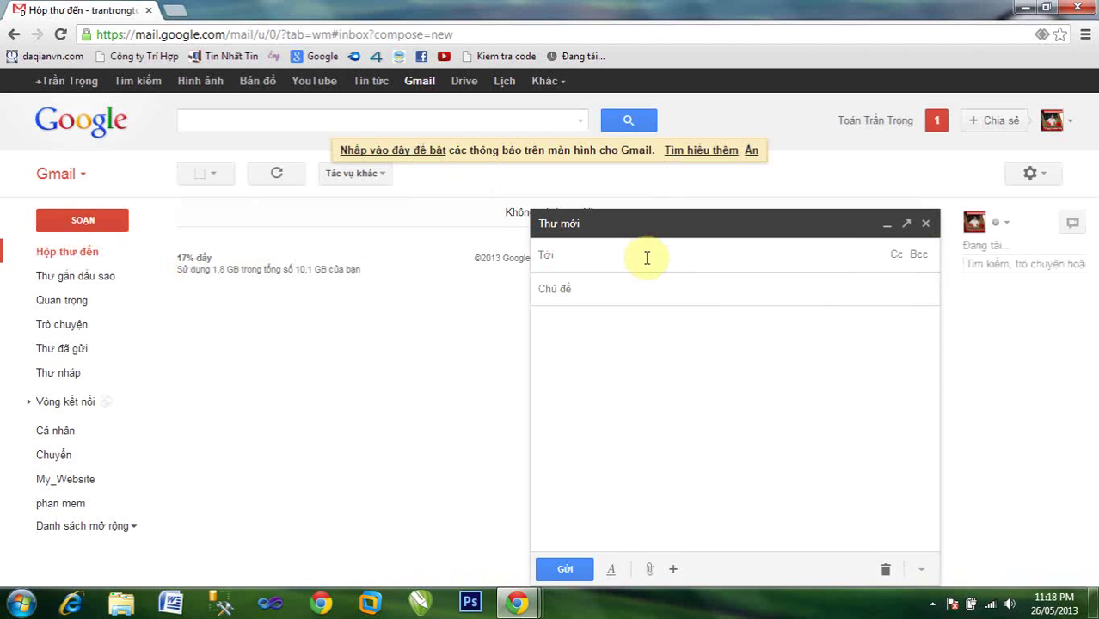
text(tr)
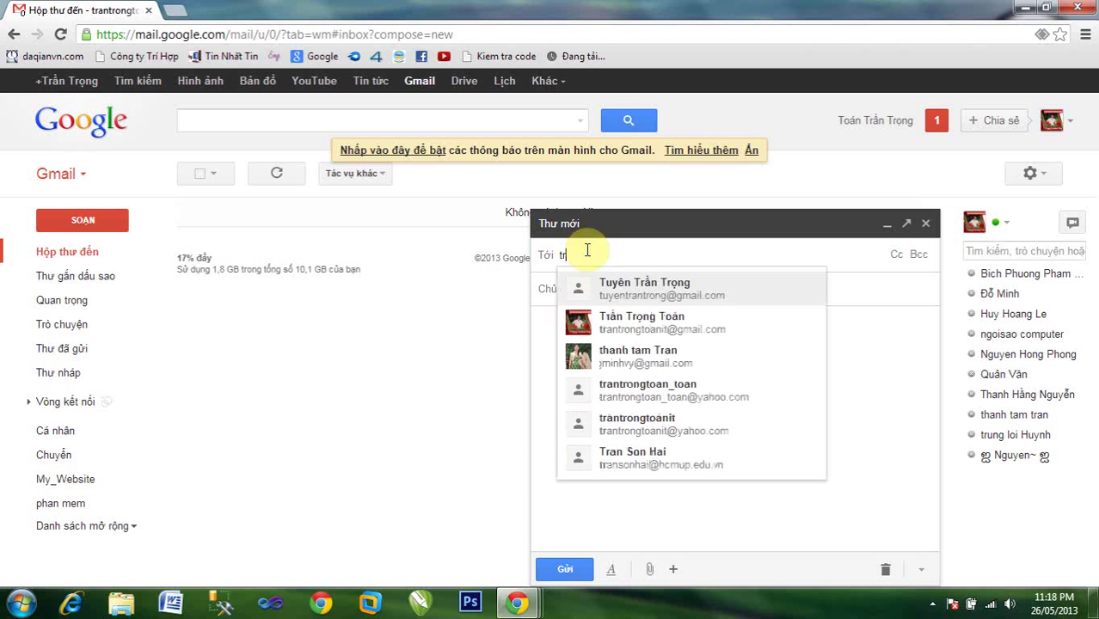
text(a)
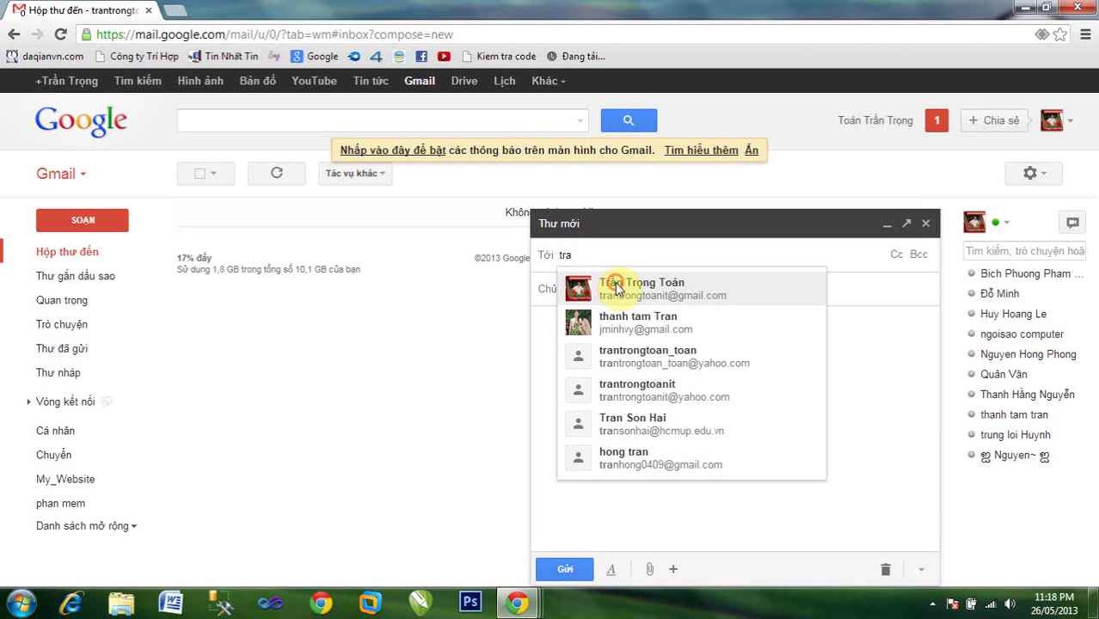
click(614, 285)
click(618, 287)
Step: Enter "Text mail" as the email's subject and copy the same text into the message body
text(Te)
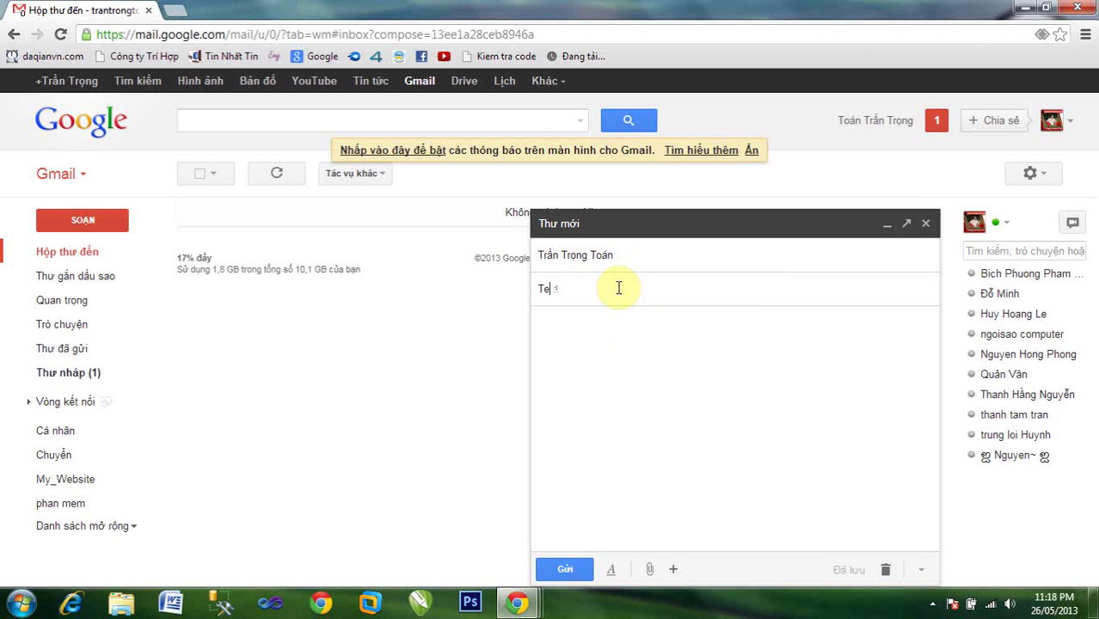
text(xt mail)
drag(596, 290, 527, 295)
key(ctrl+c)
click(620, 327)
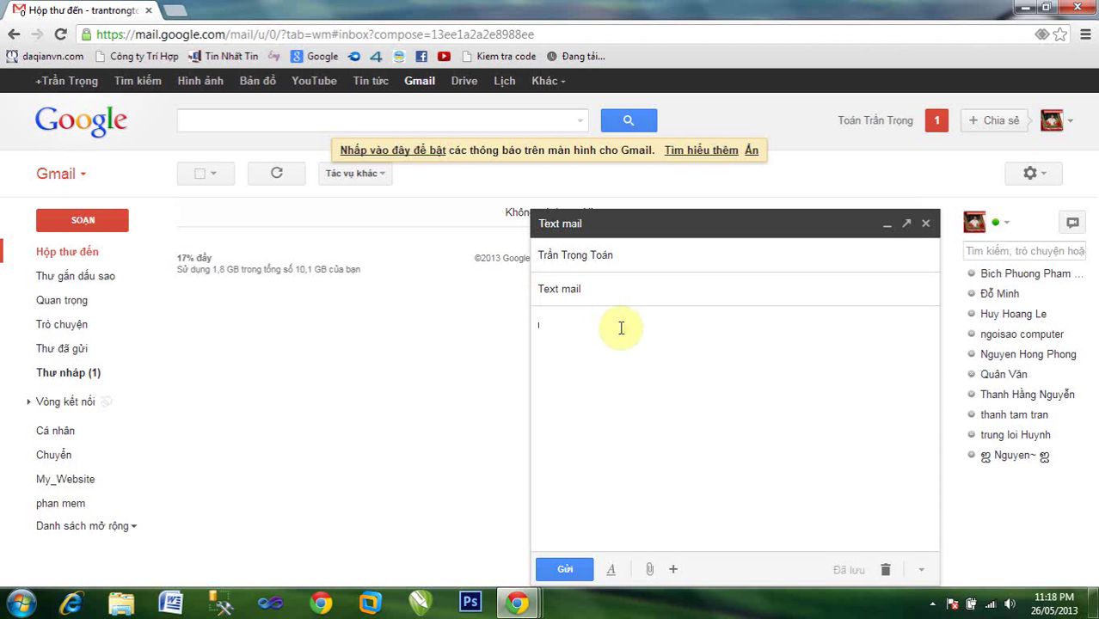
key(ctrl+v)
Step: Attach the Word document from the DATA (D:) drive to the email and send it
click(651, 568)
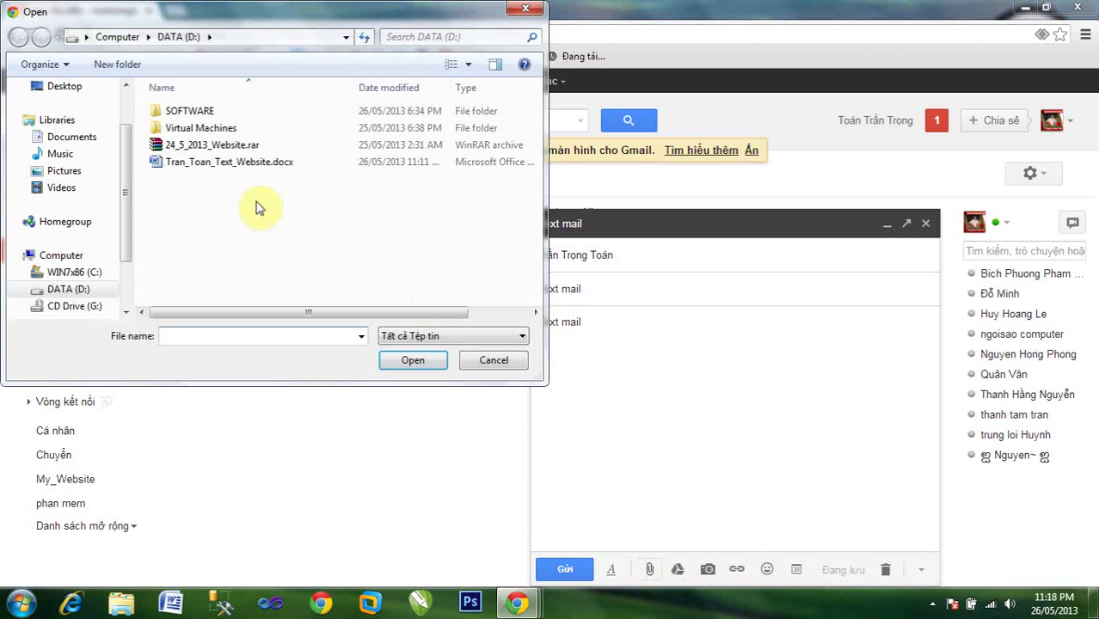
click(232, 166)
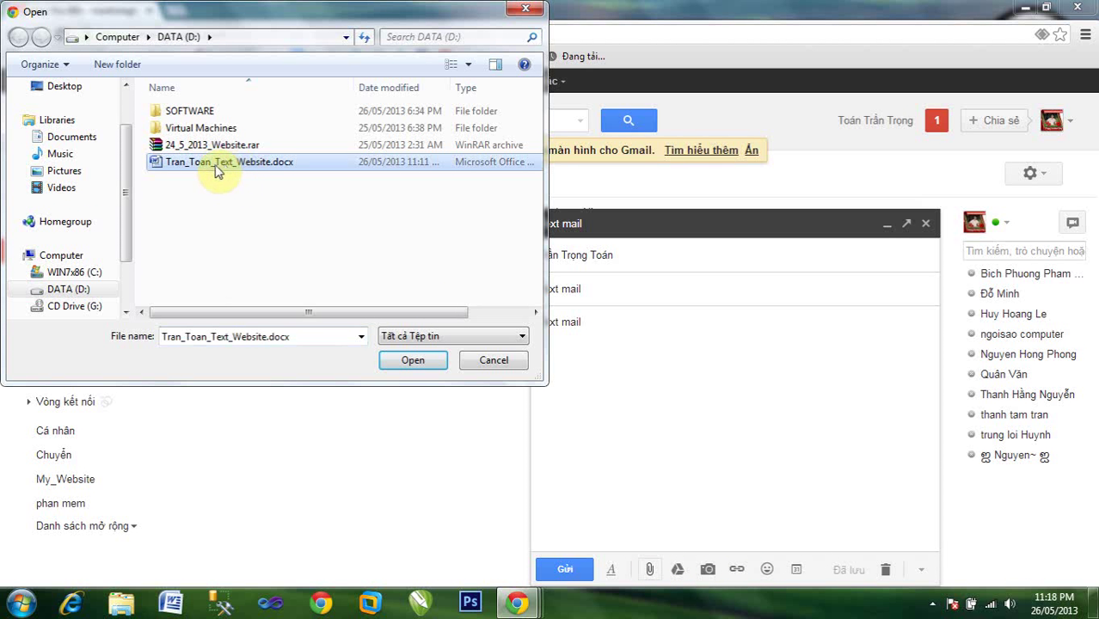
click(413, 360)
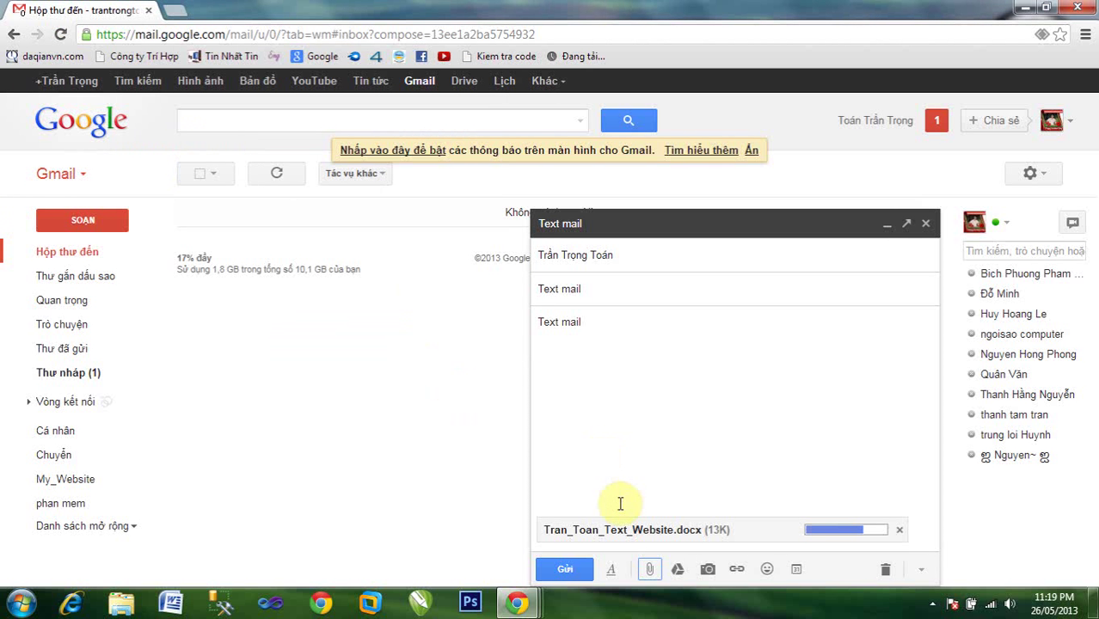
click(567, 570)
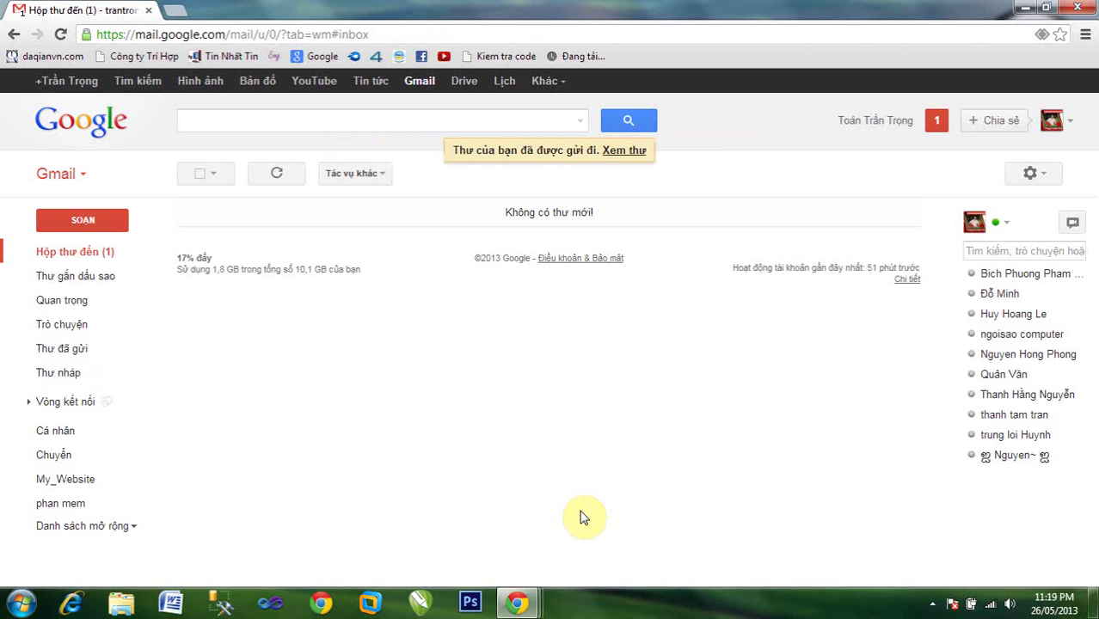
Step: Open the received "Text mail" message, view its Word attachment and convert it for online editing in Google Docs
click(123, 253)
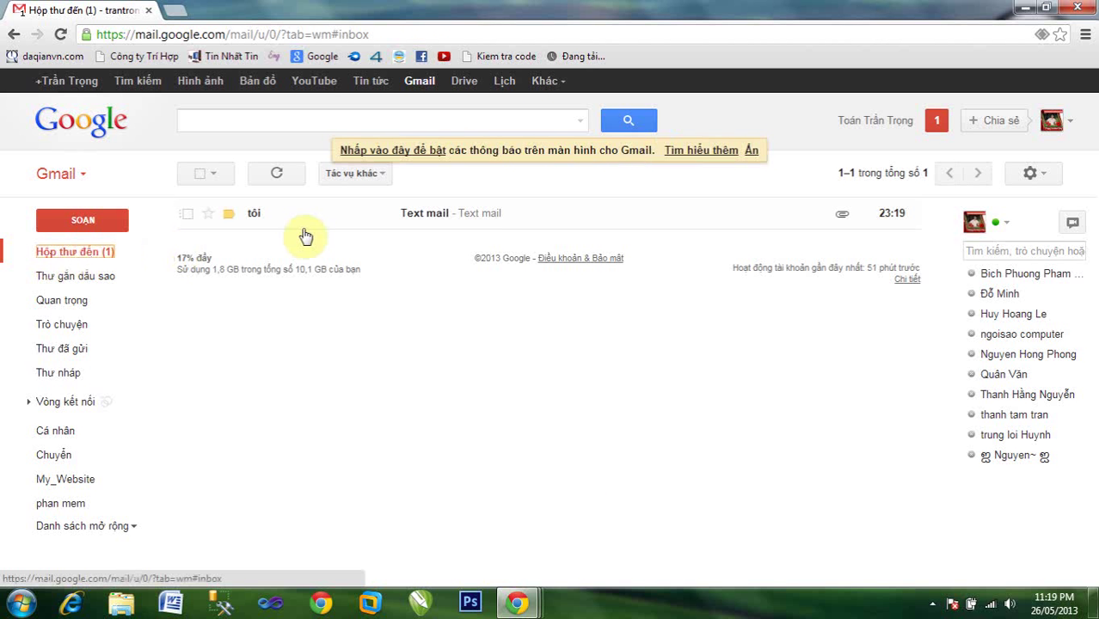
click(429, 219)
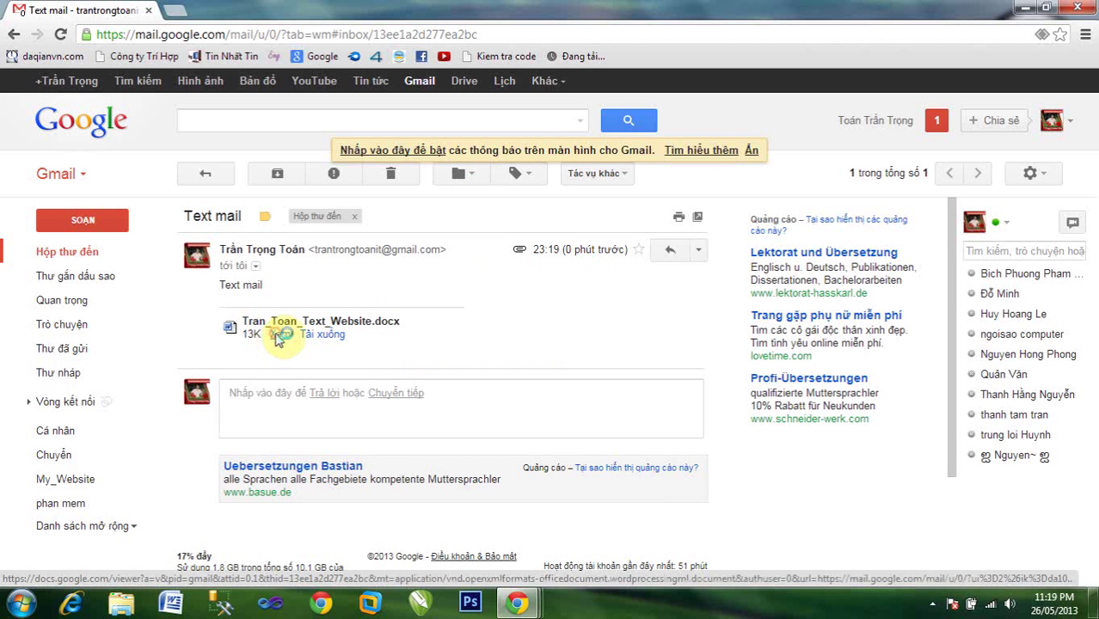
click(277, 337)
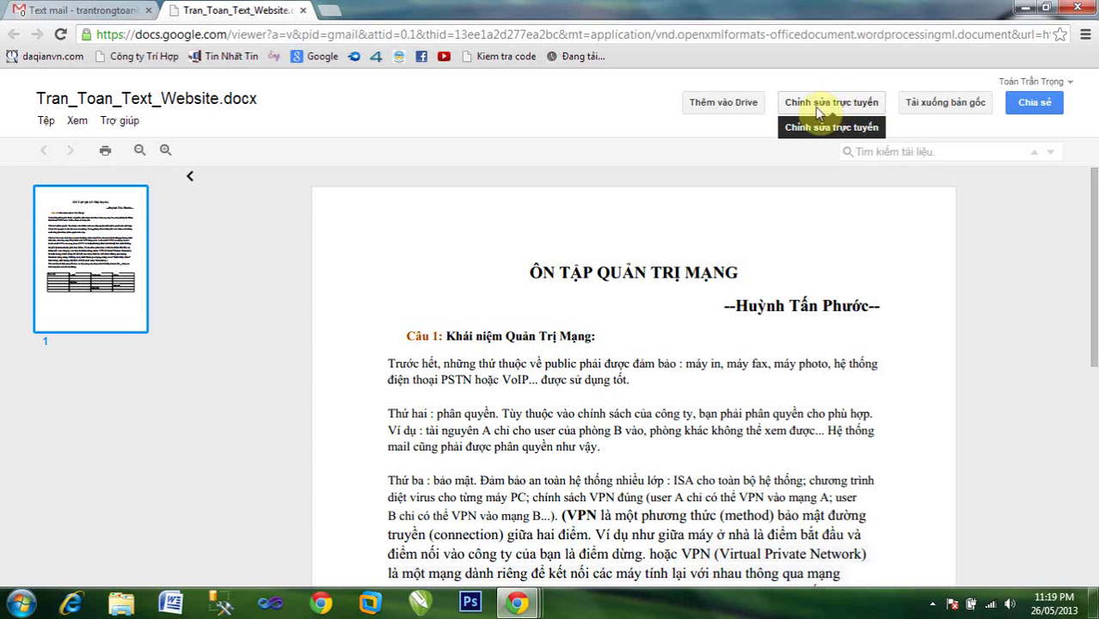
click(834, 107)
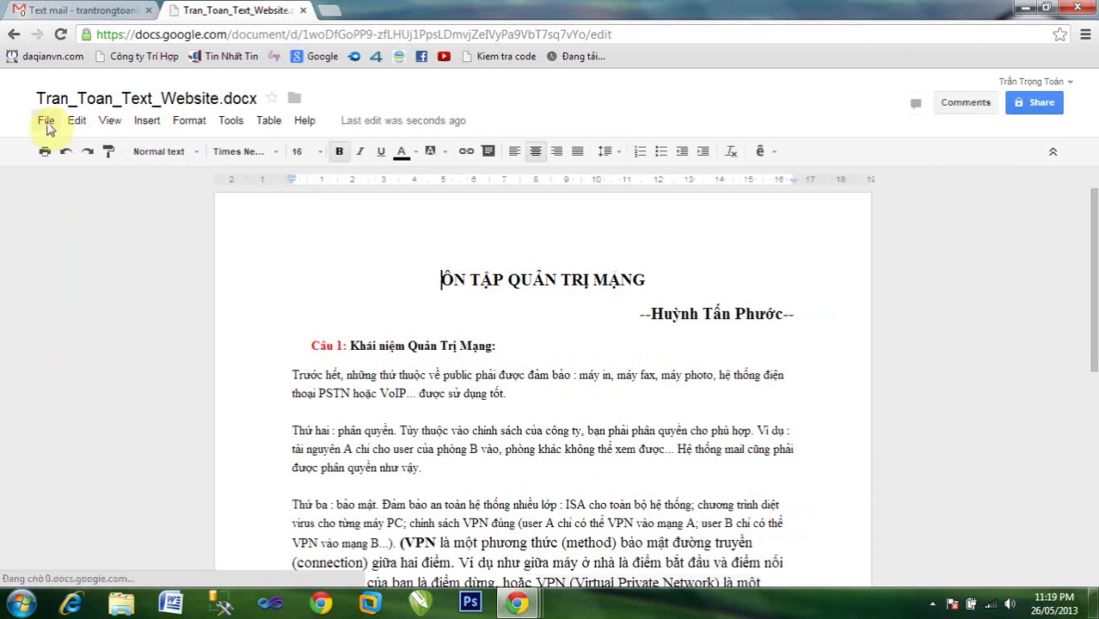
Step: Publish the document to the web, keeping automatic republishing when changes are made
click(44, 121)
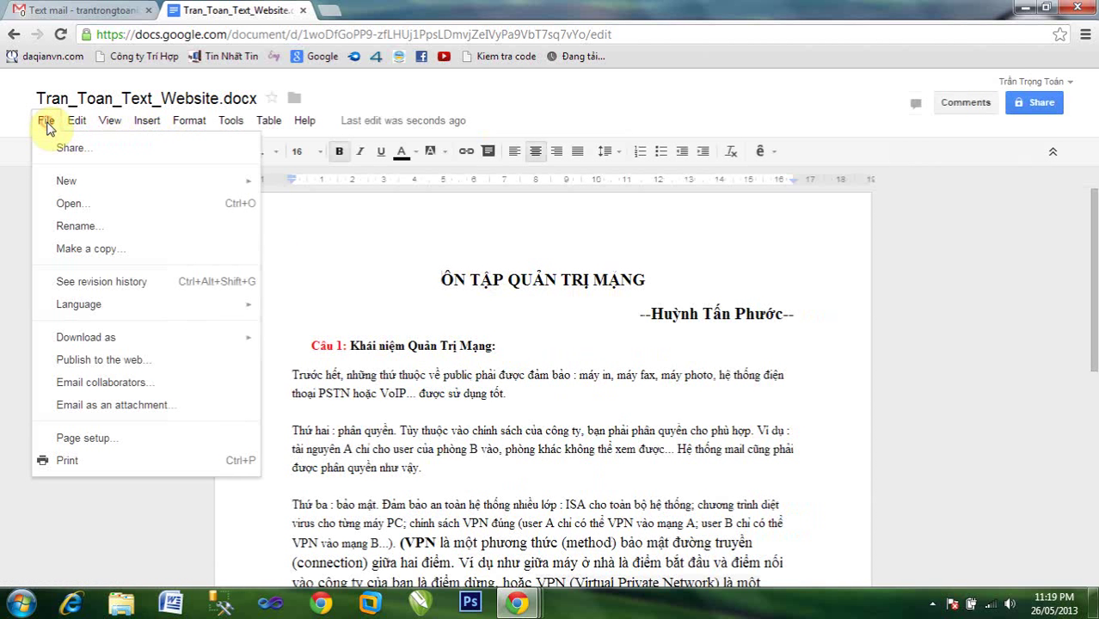
click(110, 365)
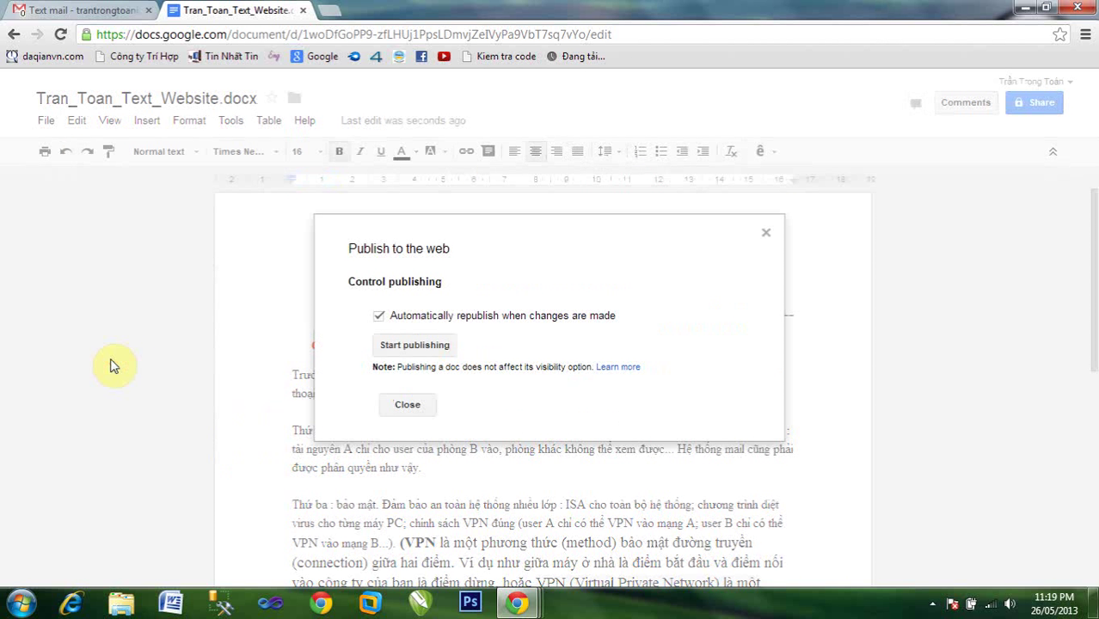
click(407, 348)
click(580, 320)
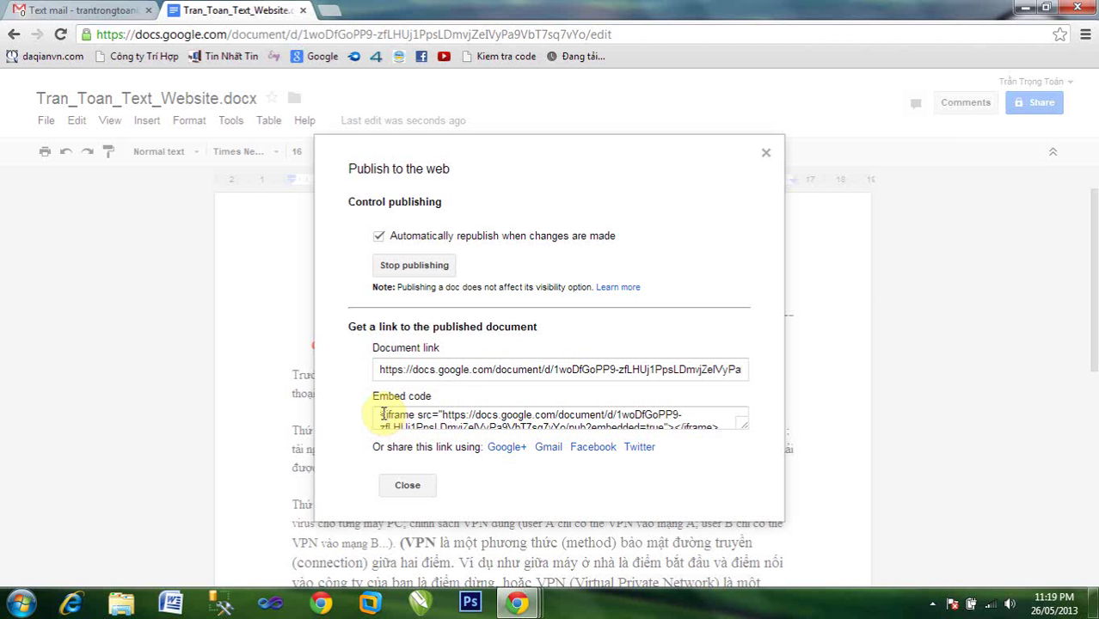
Step: Copy the full iframe embed code of the published document
drag(382, 415, 725, 424)
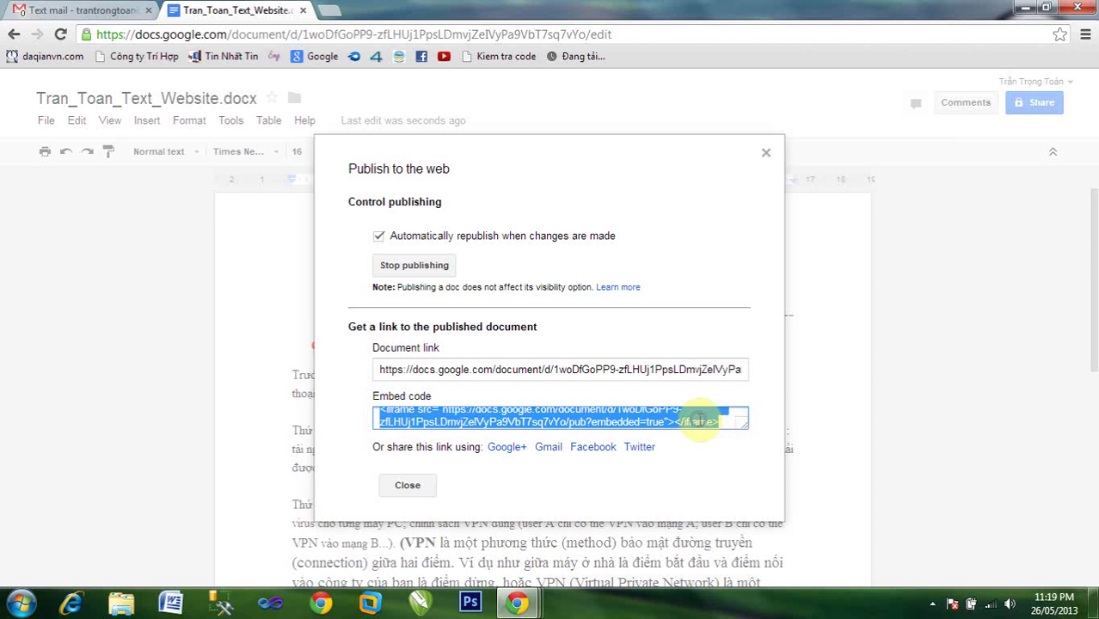
right_click(707, 420)
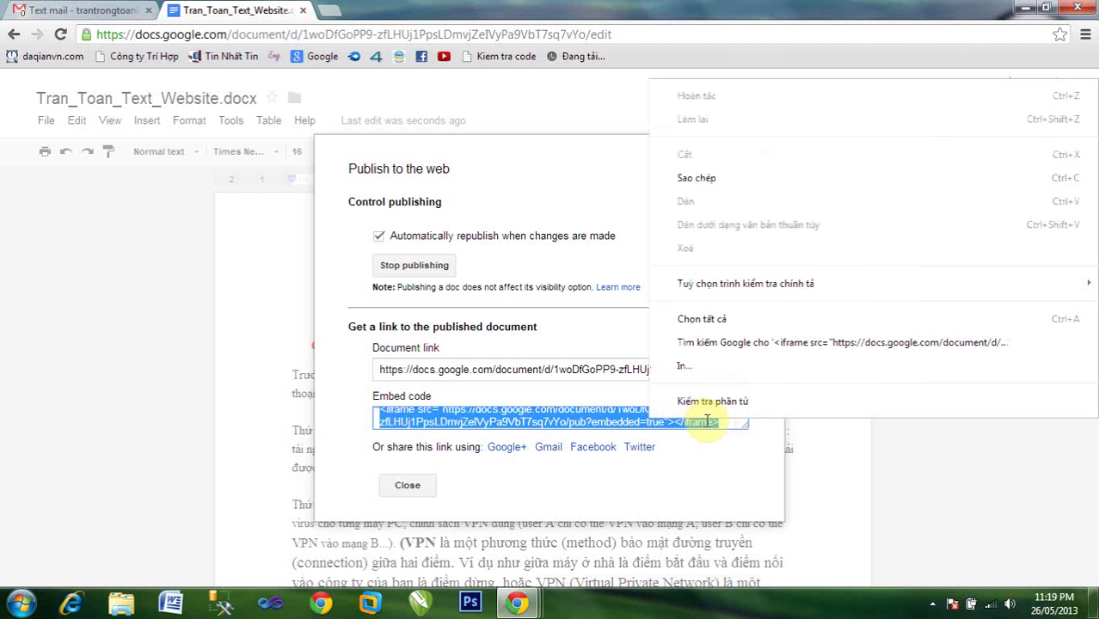
click(704, 180)
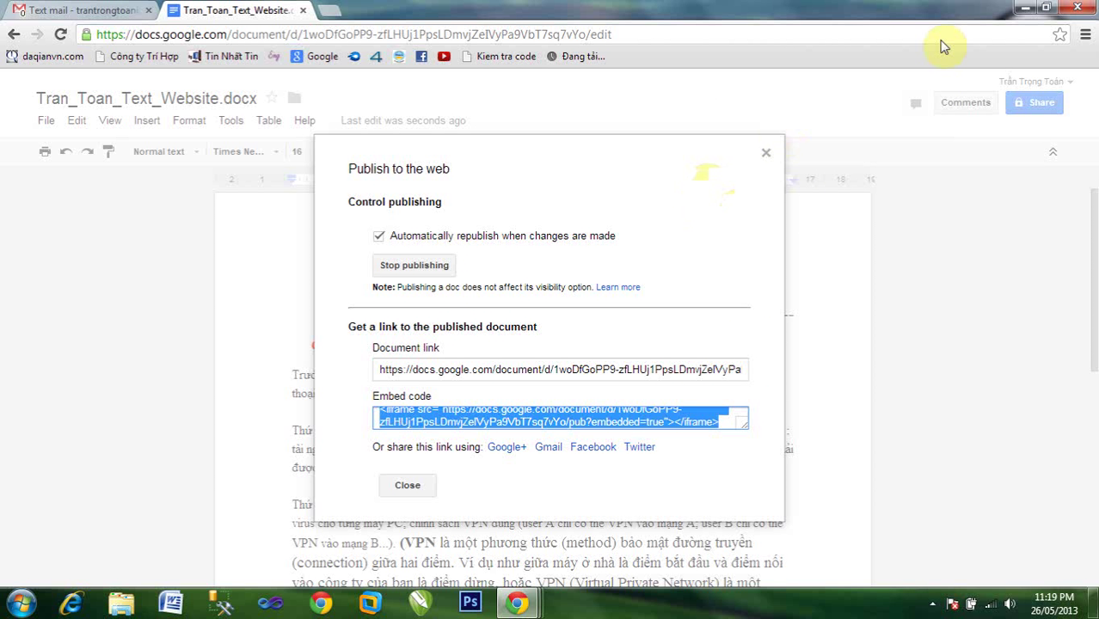
Step: Minimize Chrome, launch Visual Studio 2010 and close its Start Page
click(1025, 11)
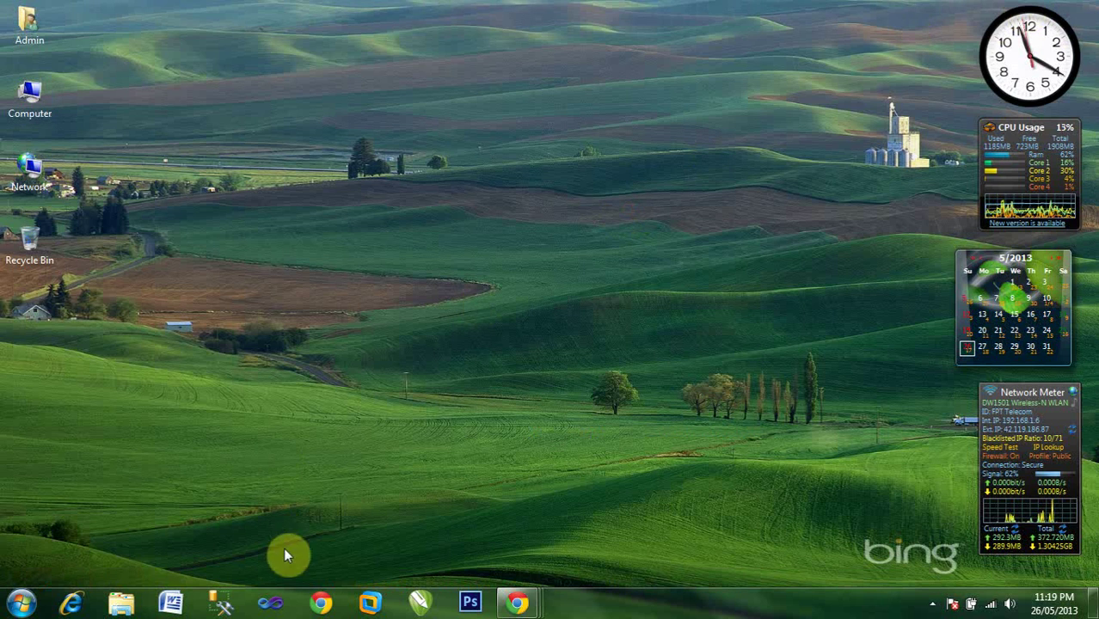
click(275, 603)
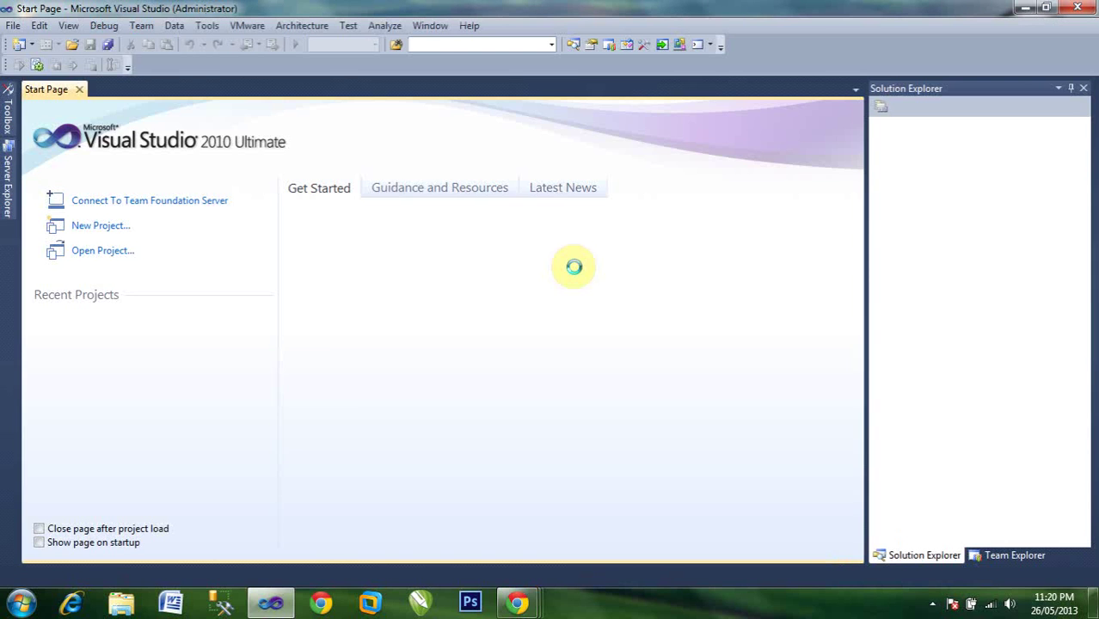
click(79, 90)
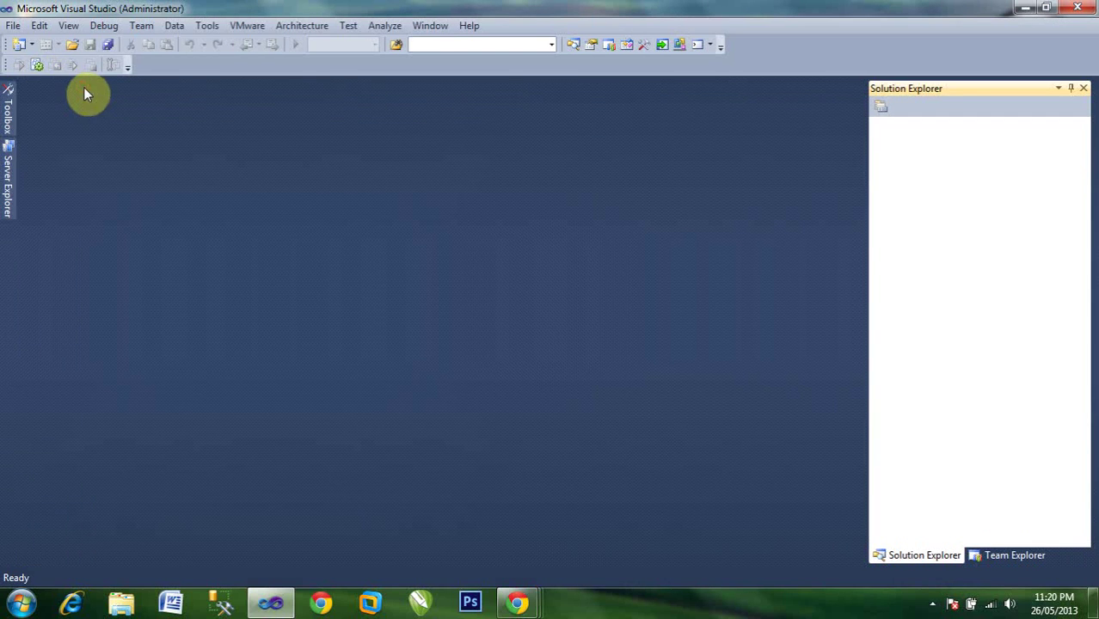
Step: Create a Visual C# ASP.NET Empty Web Site on the file system at the default WebSite1 location
click(13, 26)
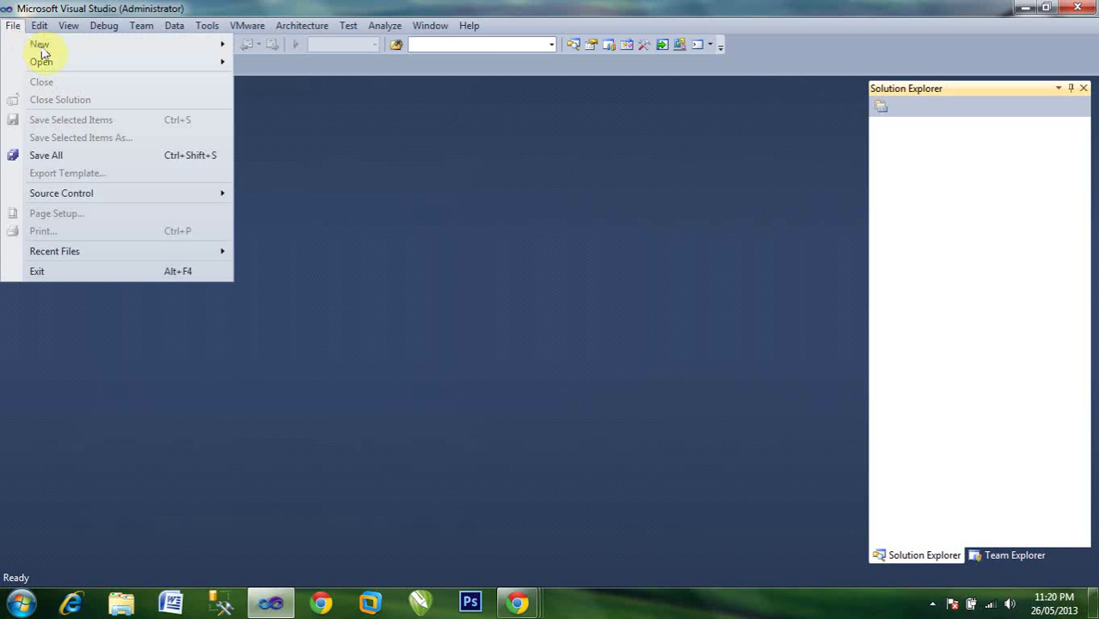
mouse_move(63, 50)
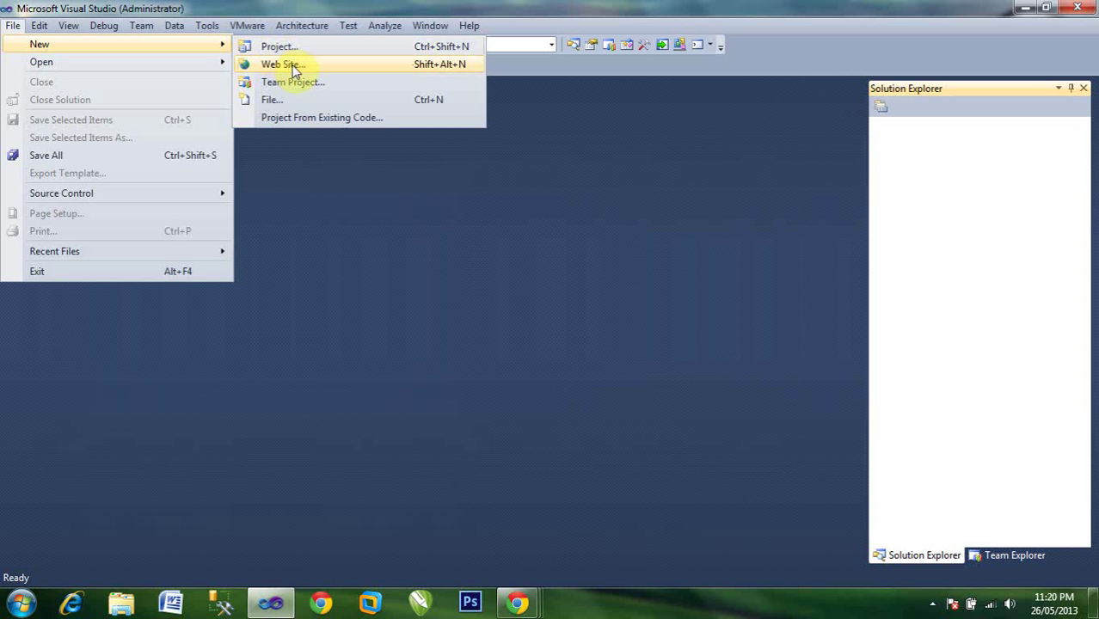
click(349, 66)
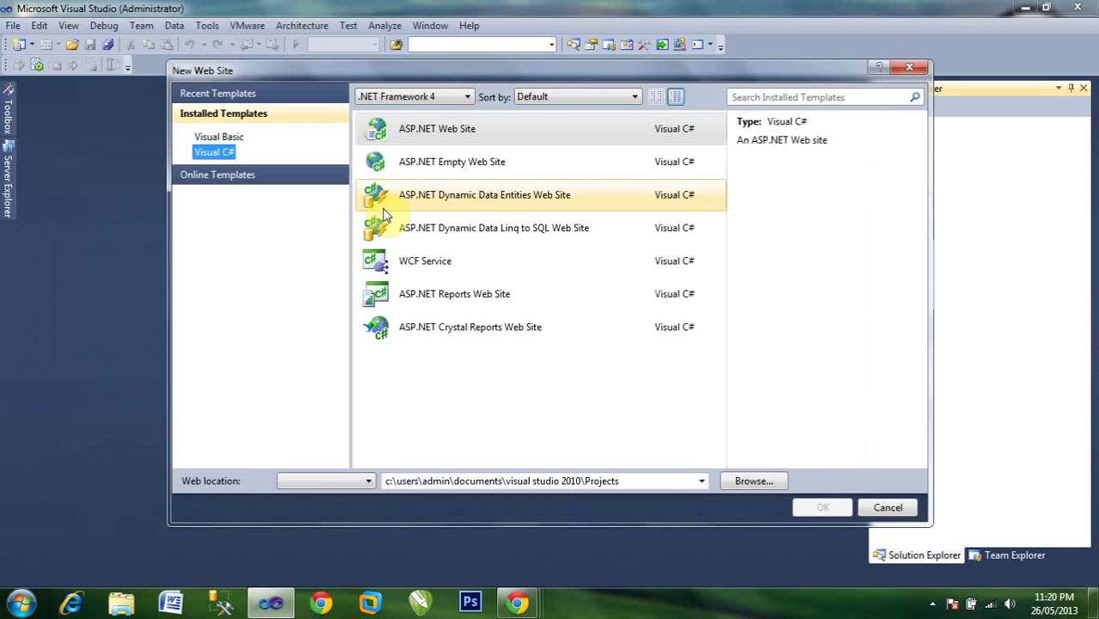
click(480, 176)
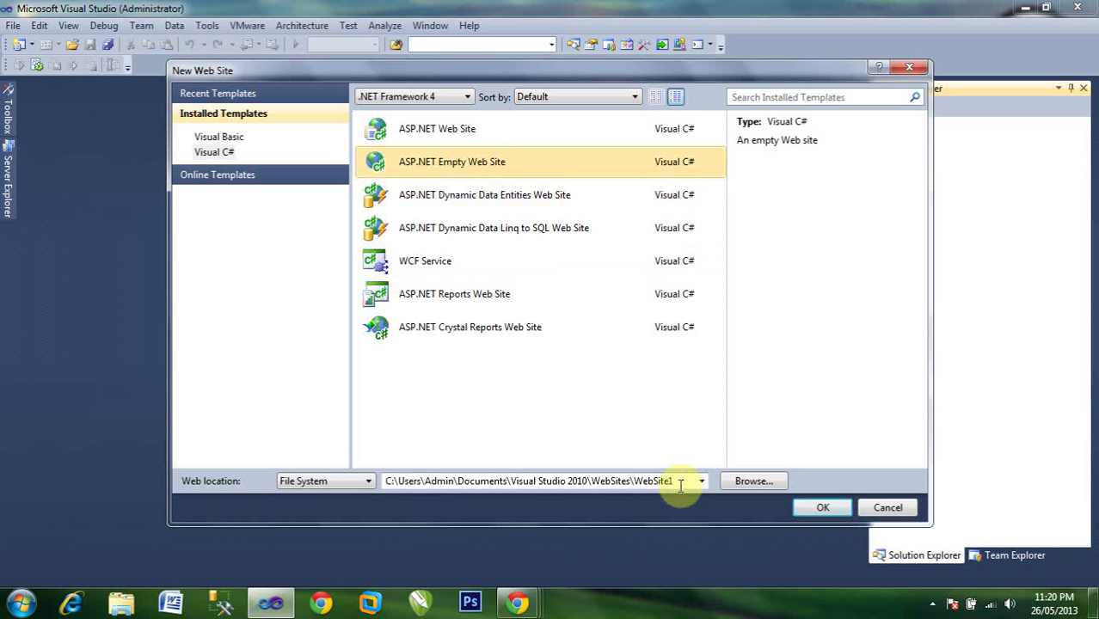
click(819, 508)
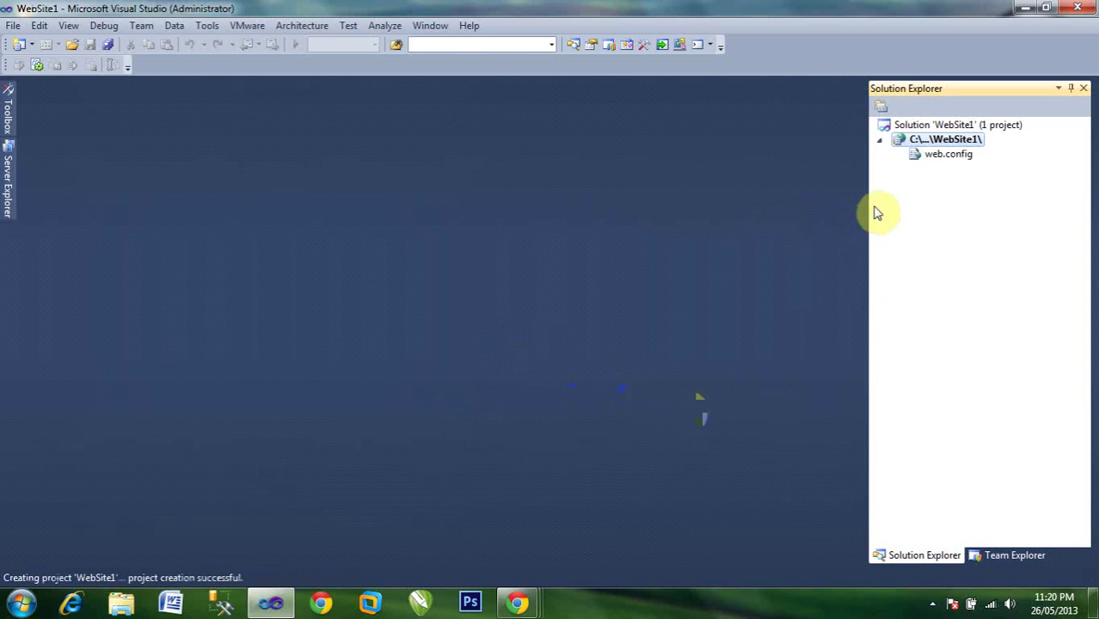
Step: Add a Visual C# Web Form named Default.aspx to WebSite1 and paste the copied iframe embed code into its Design view
right_click(945, 144)
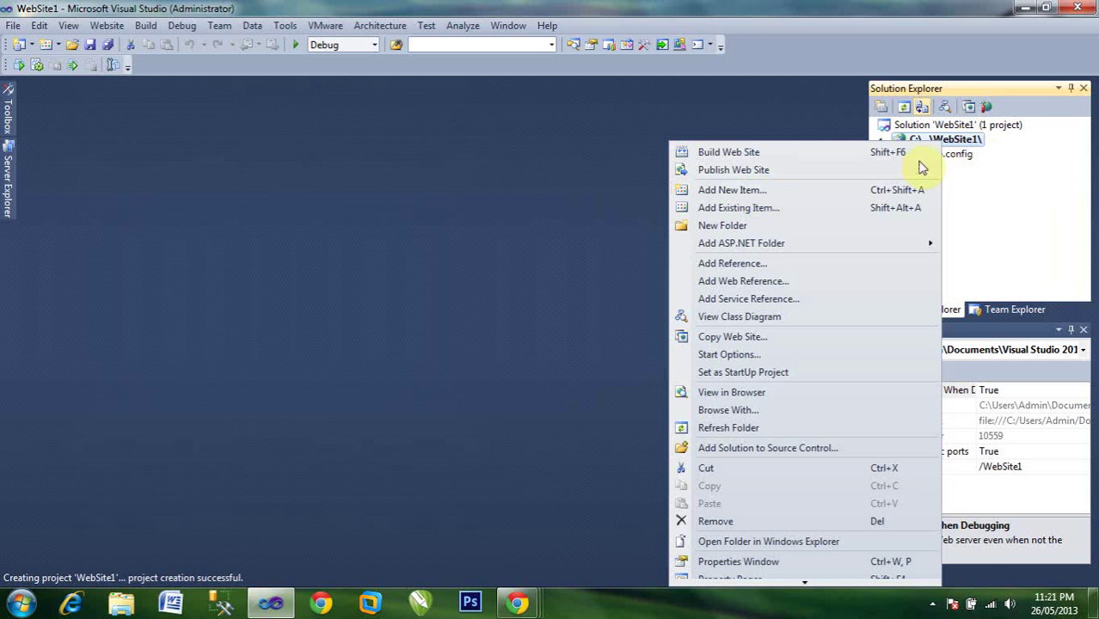
click(772, 191)
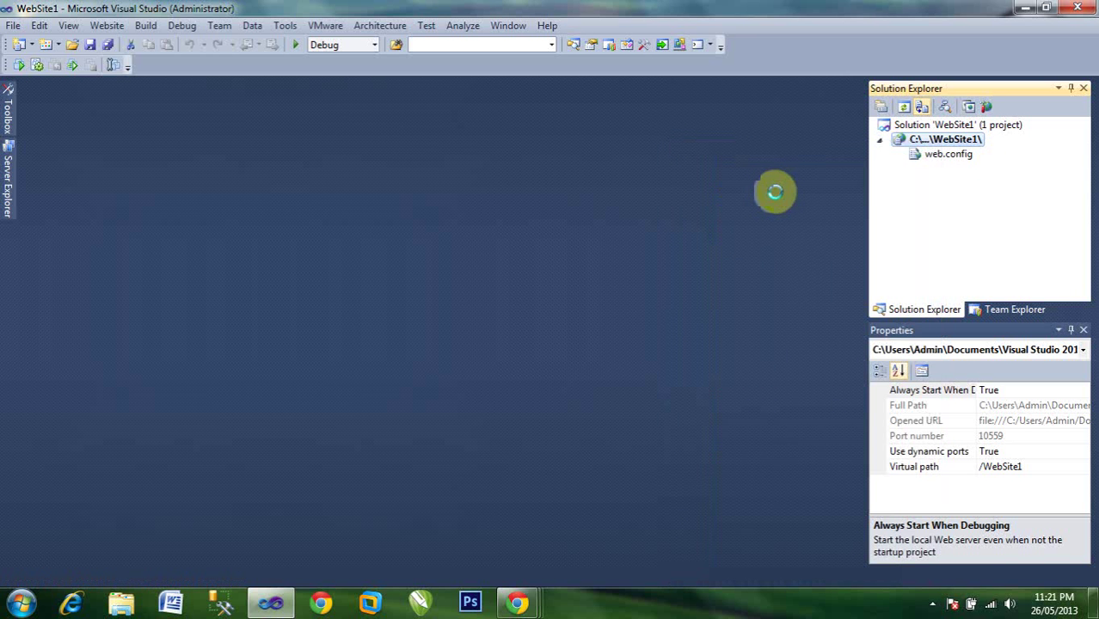
click(456, 138)
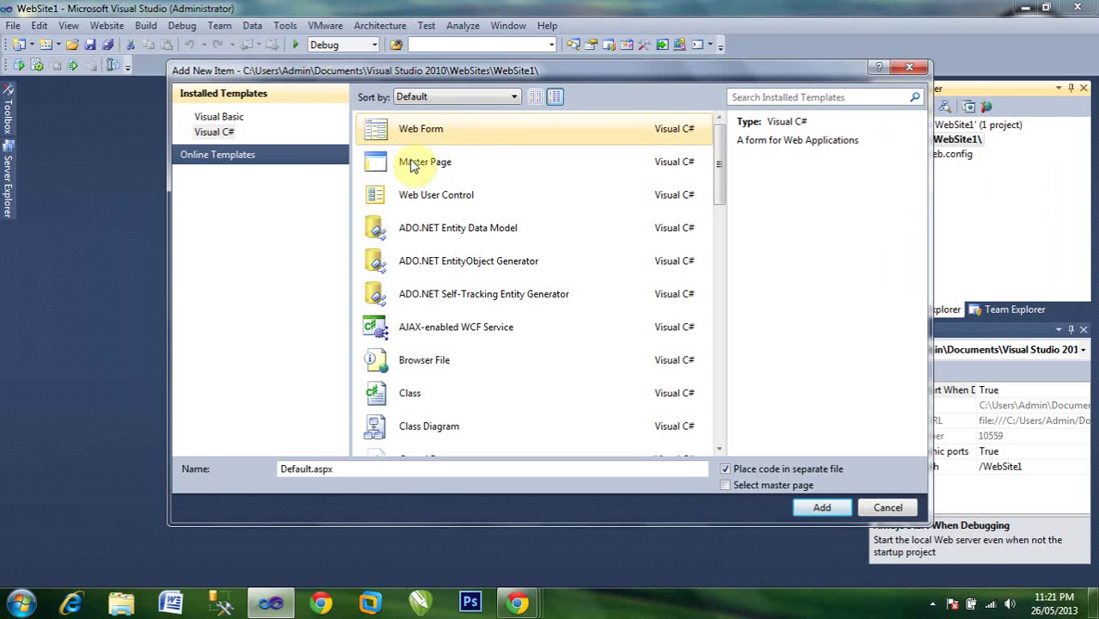
click(822, 510)
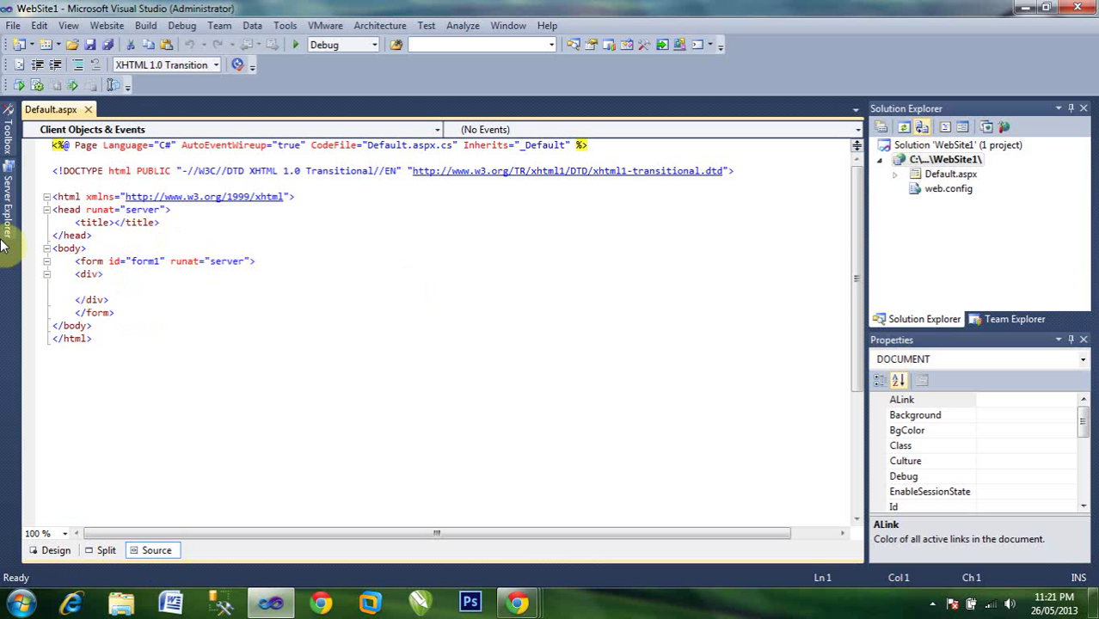
click(58, 552)
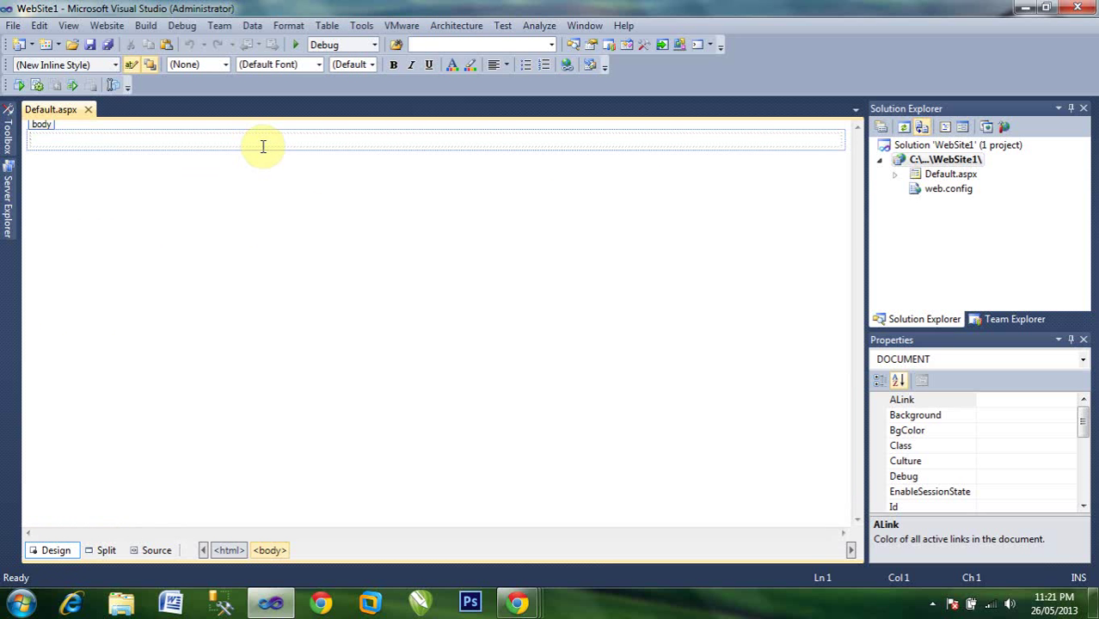
key(ctrl+v)
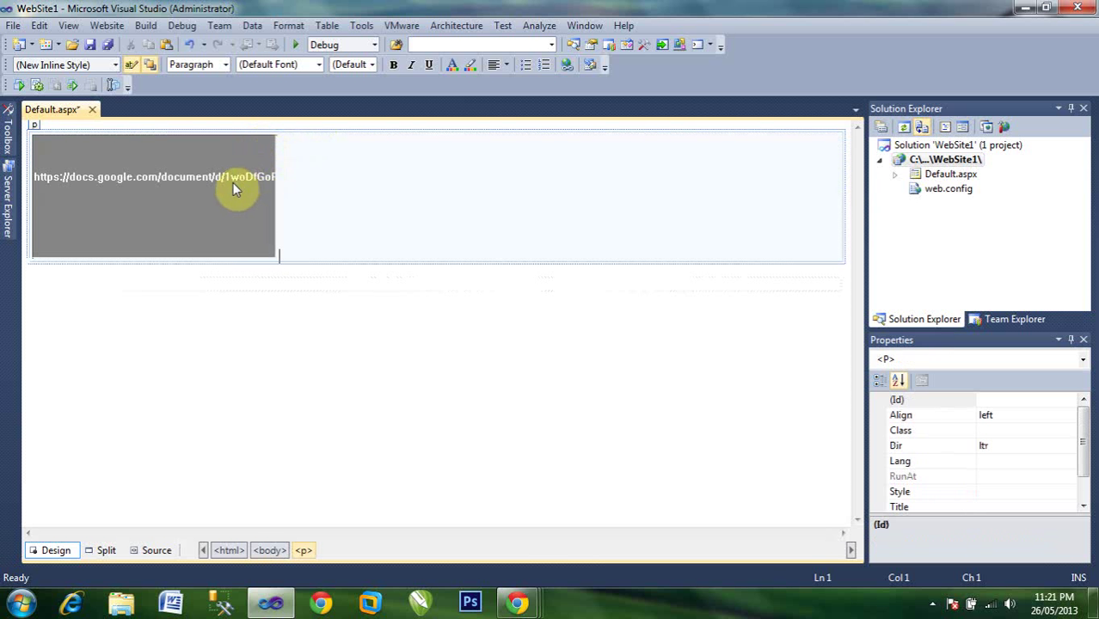
Step: Set Default.aspx as the start page and run the site, modifying the Web.config file to enable debugging
click(946, 175)
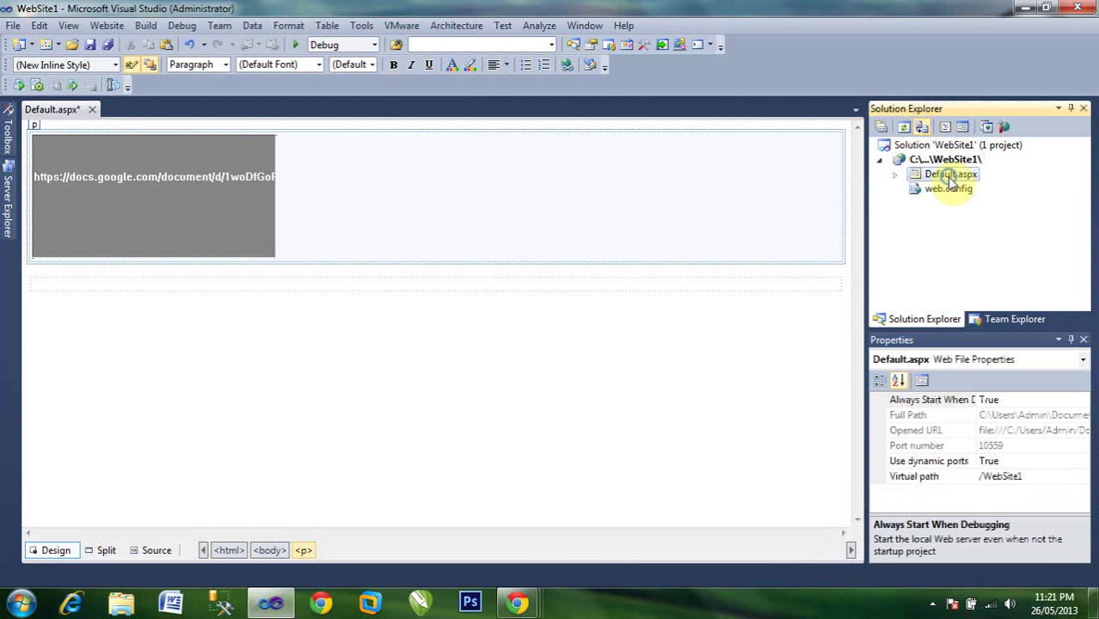
right_click(947, 176)
click(785, 337)
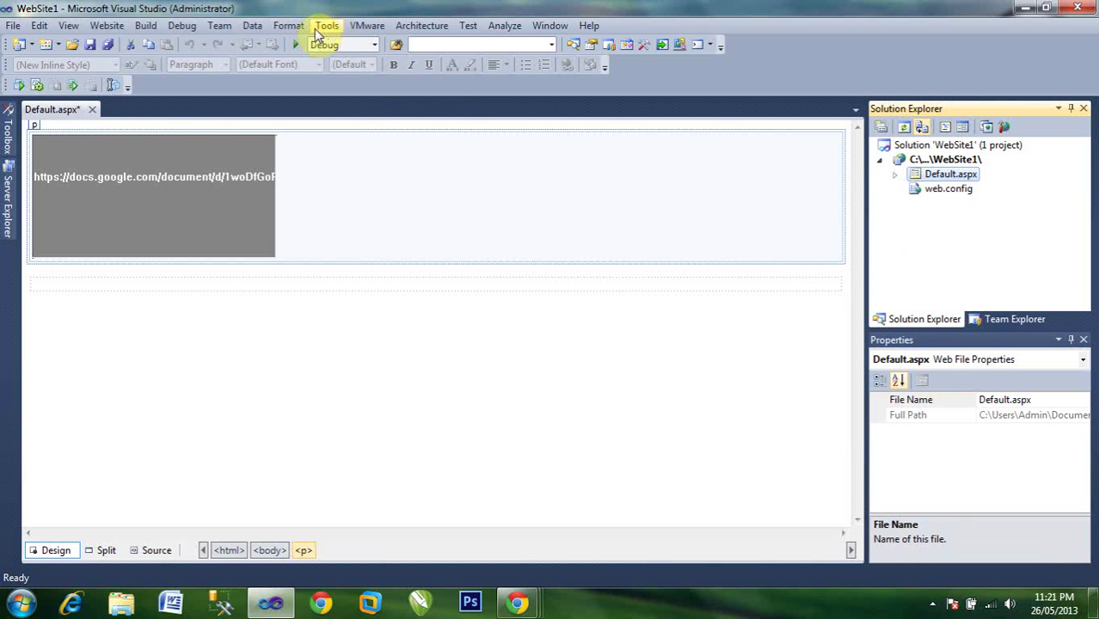
click(291, 43)
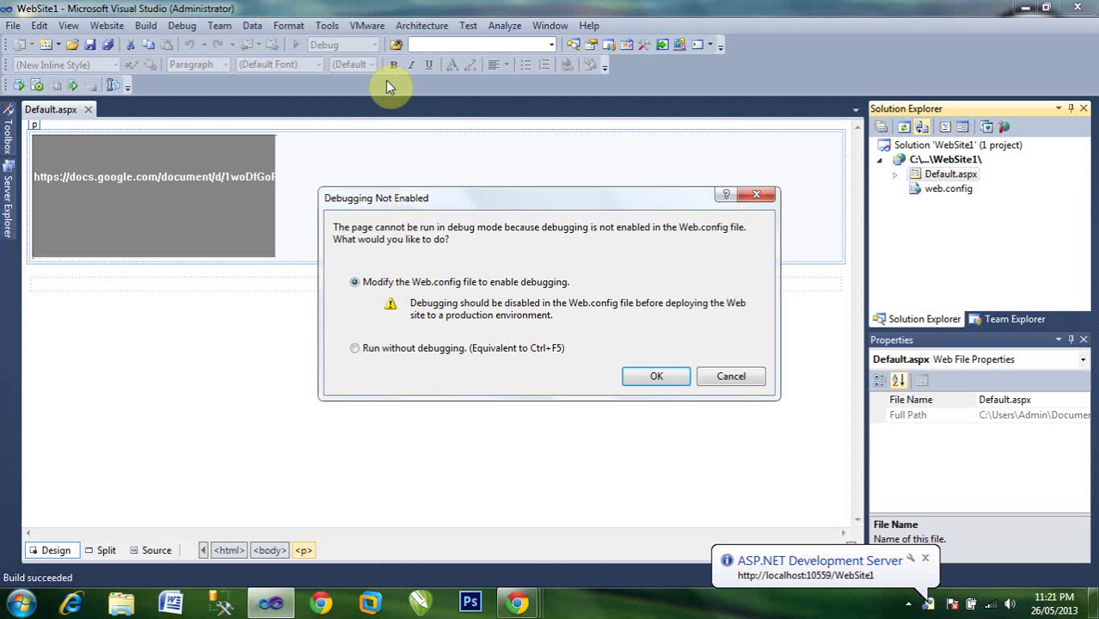
click(662, 375)
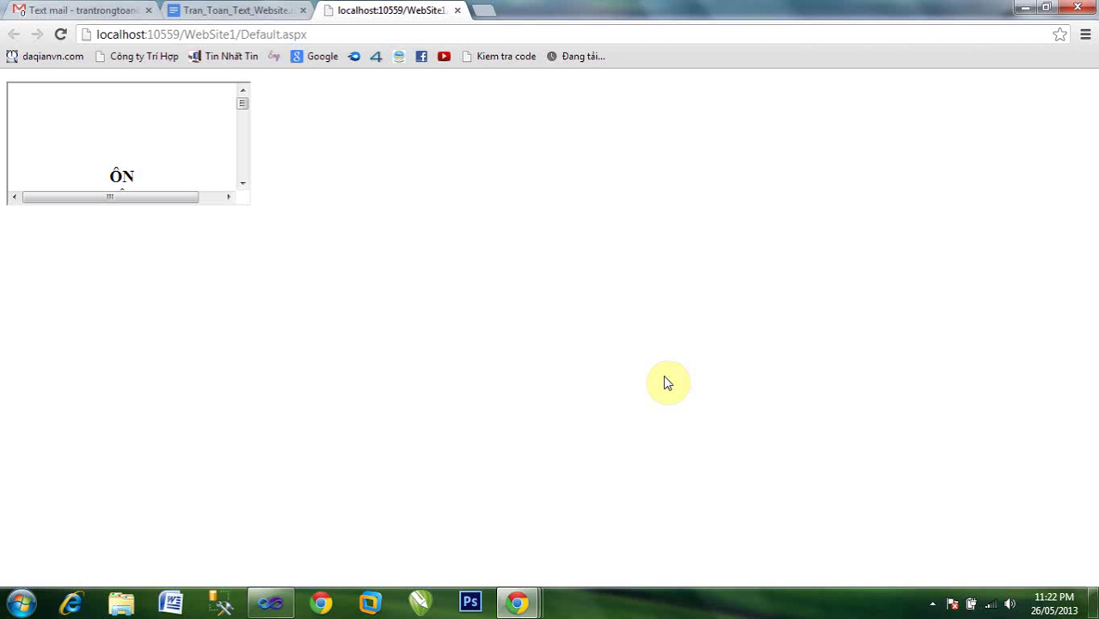
Step: Scroll through the embedded document in the browser, close the localhost page and stop debugging in Visual Studio
drag(243, 103, 244, 118)
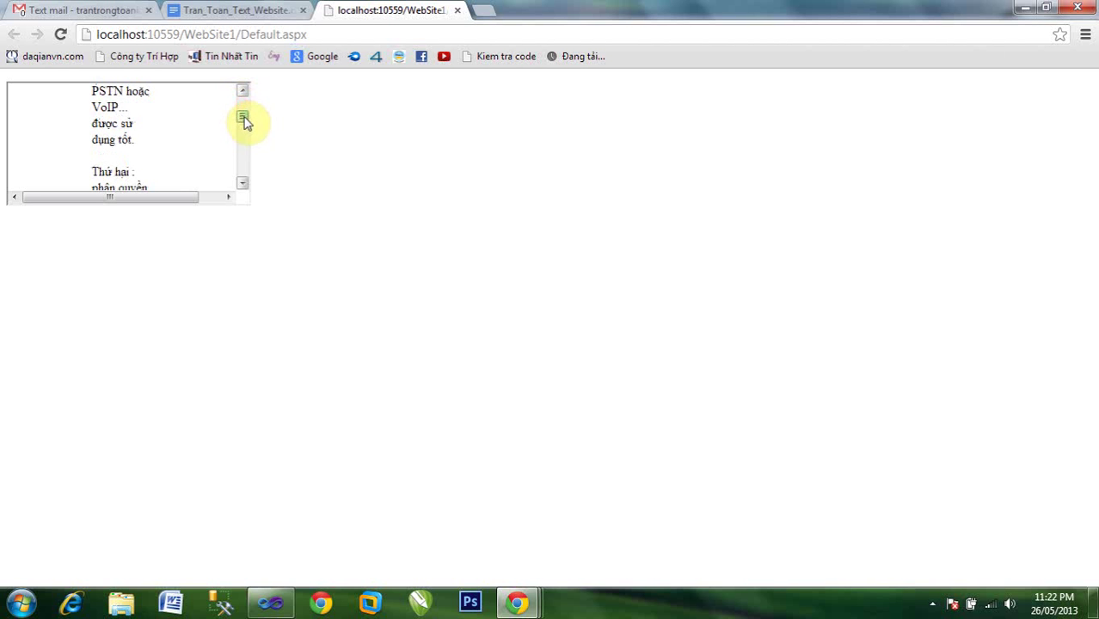
click(457, 11)
click(1025, 8)
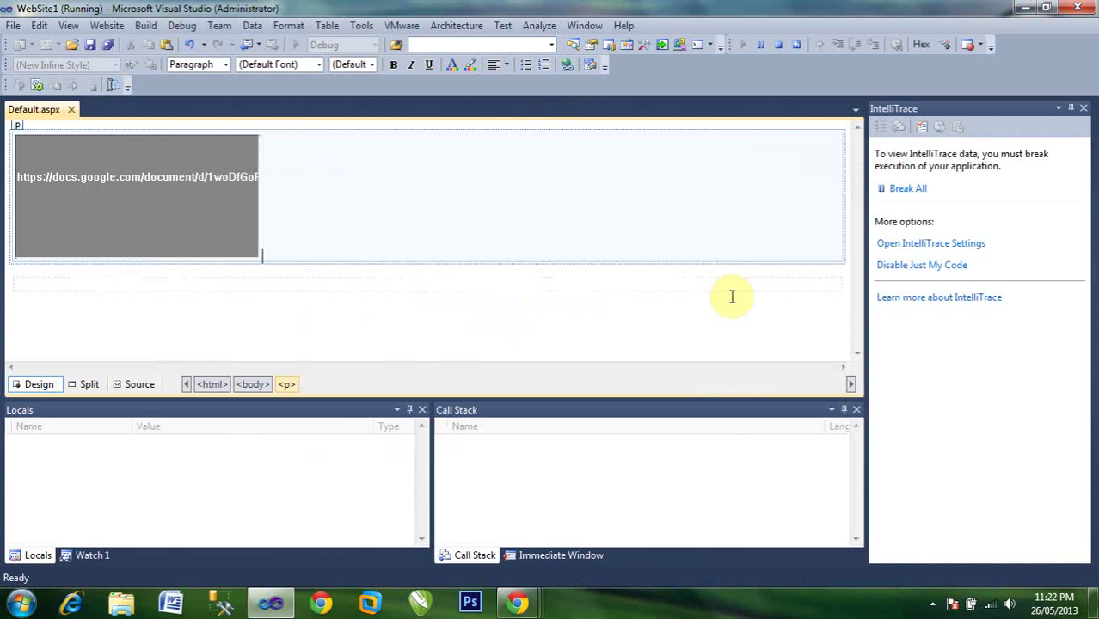
click(778, 45)
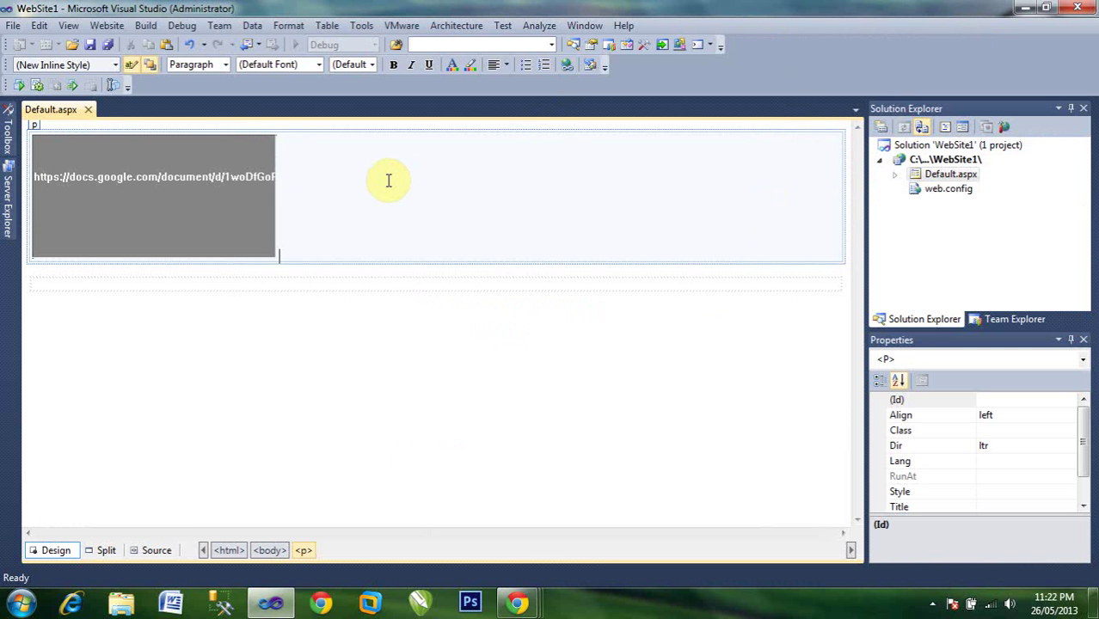
Step: Set the width of the embedded document's iframe to 1000px and its height to 800px
click(233, 196)
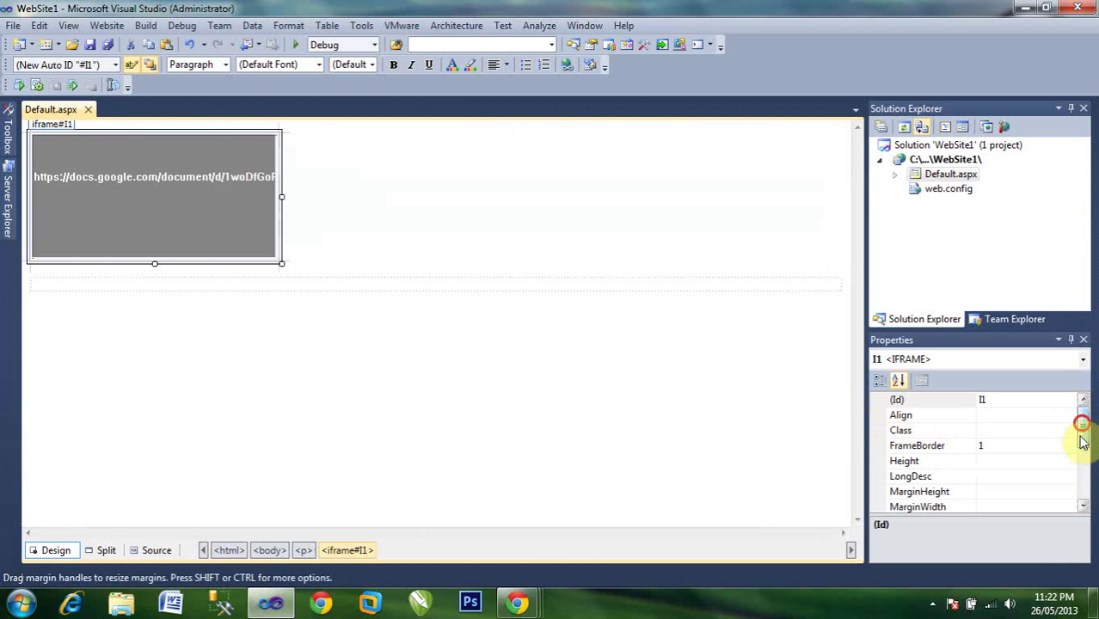
drag(1082, 432, 1082, 491)
click(989, 494)
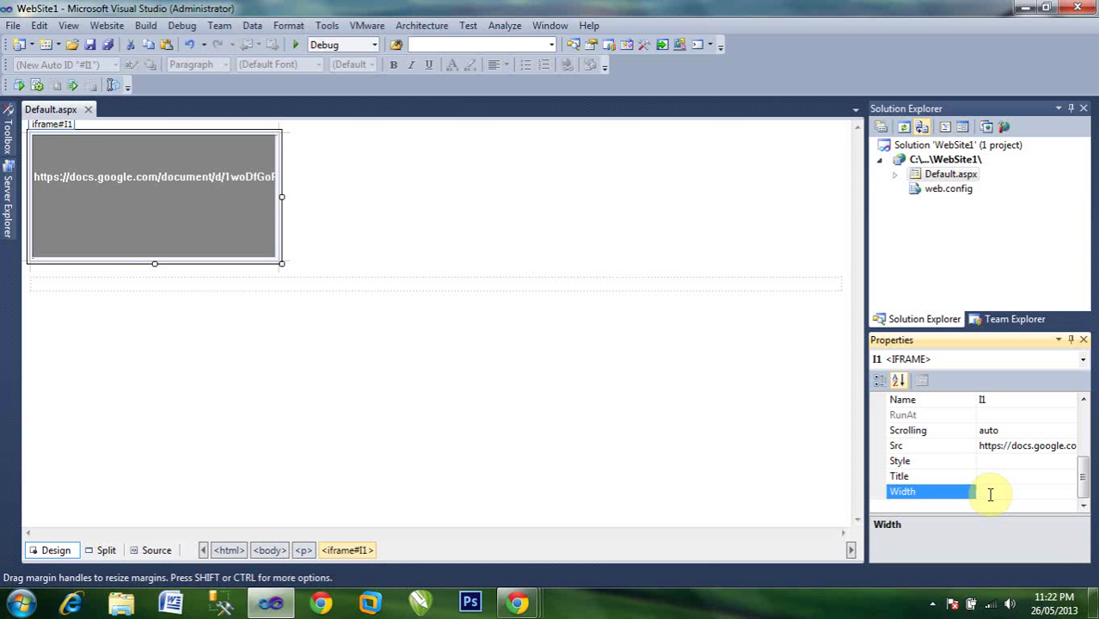
text(1000px)
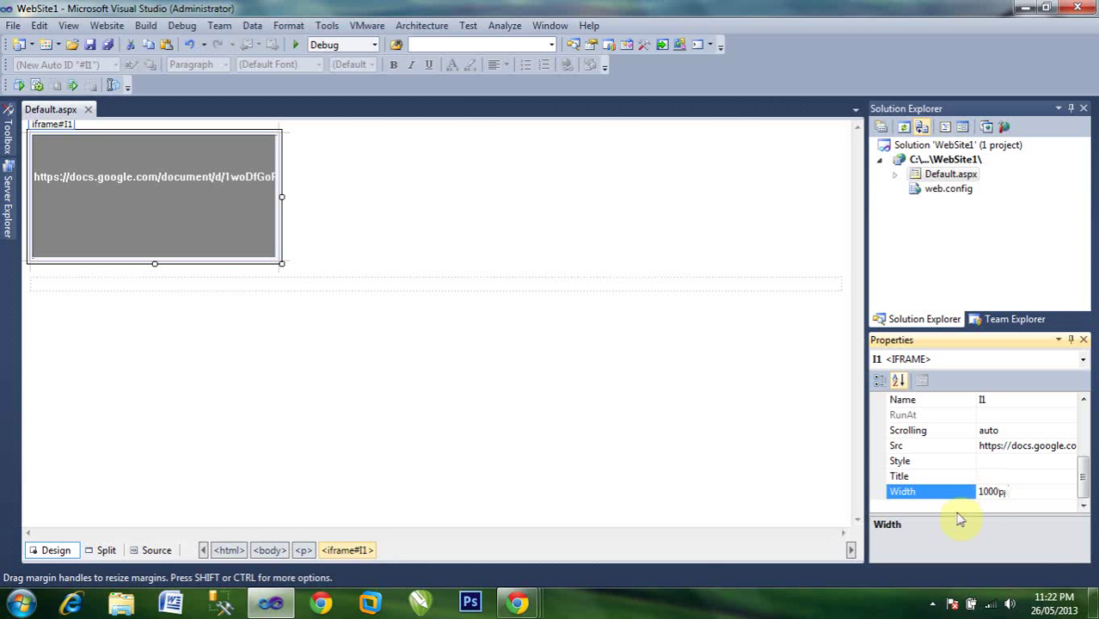
drag(1087, 486, 1085, 463)
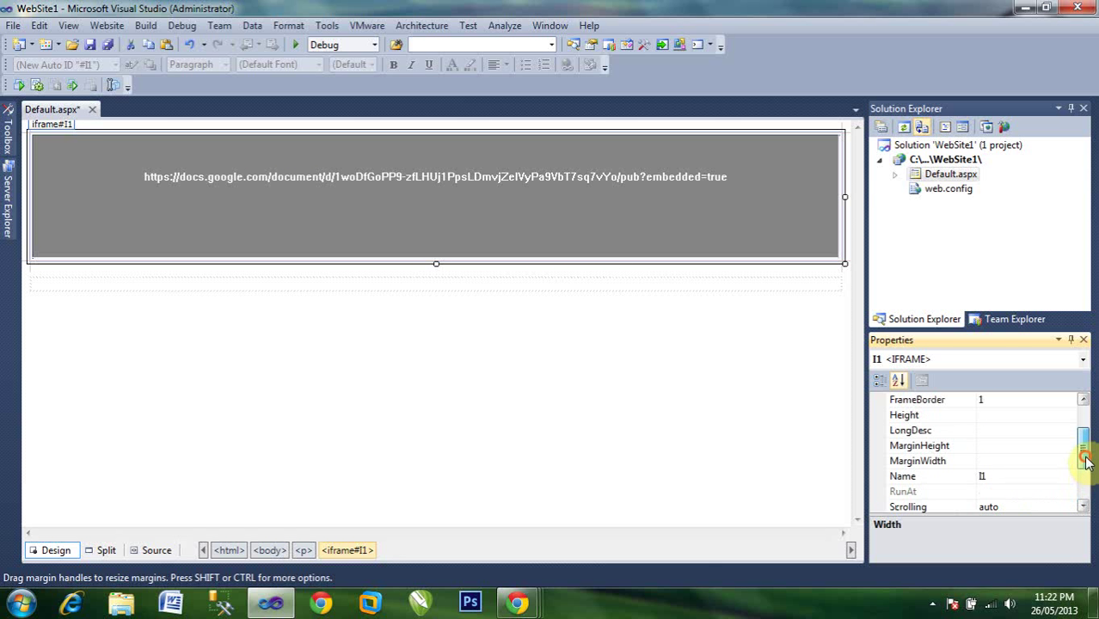
click(999, 415)
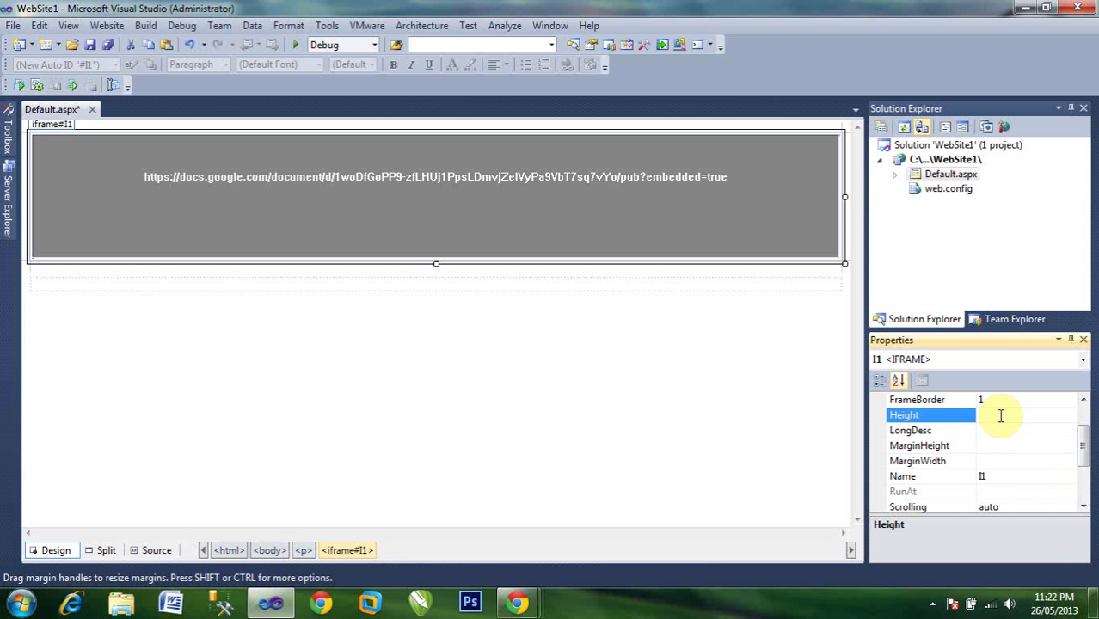
text(800px)
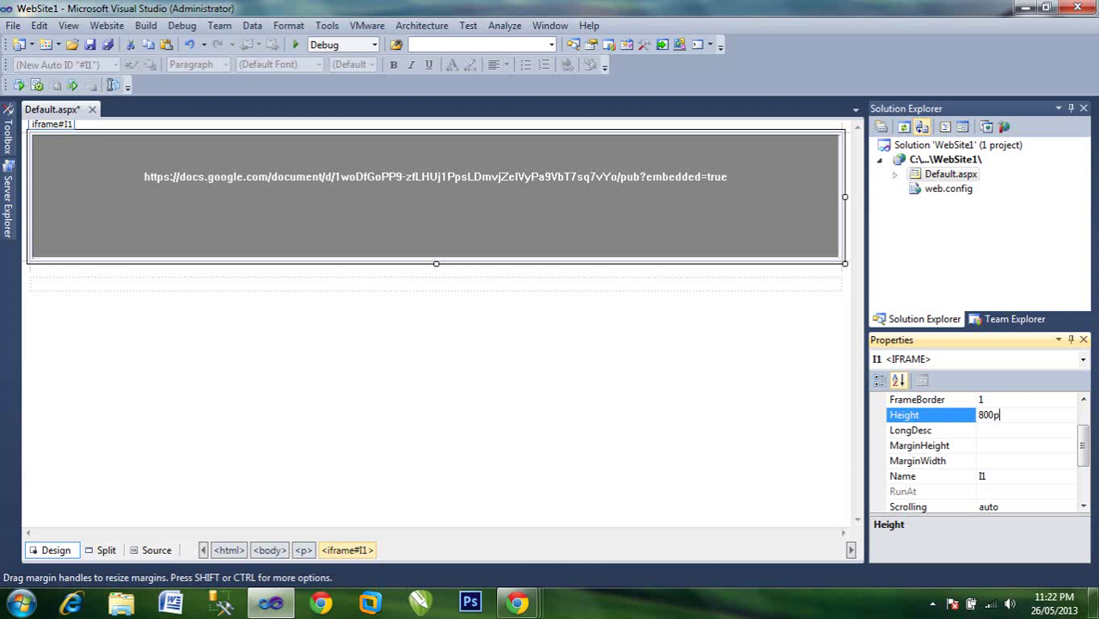
click(680, 313)
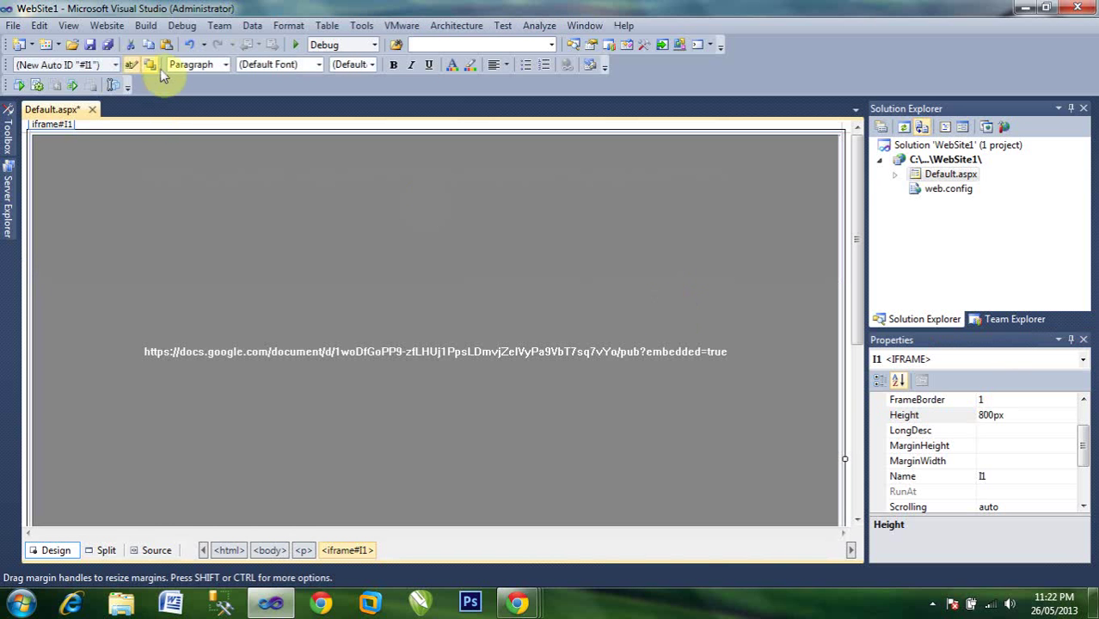
Step: Run the site again to test the resized iframe, close the localhost page and return to Visual Studio
click(295, 45)
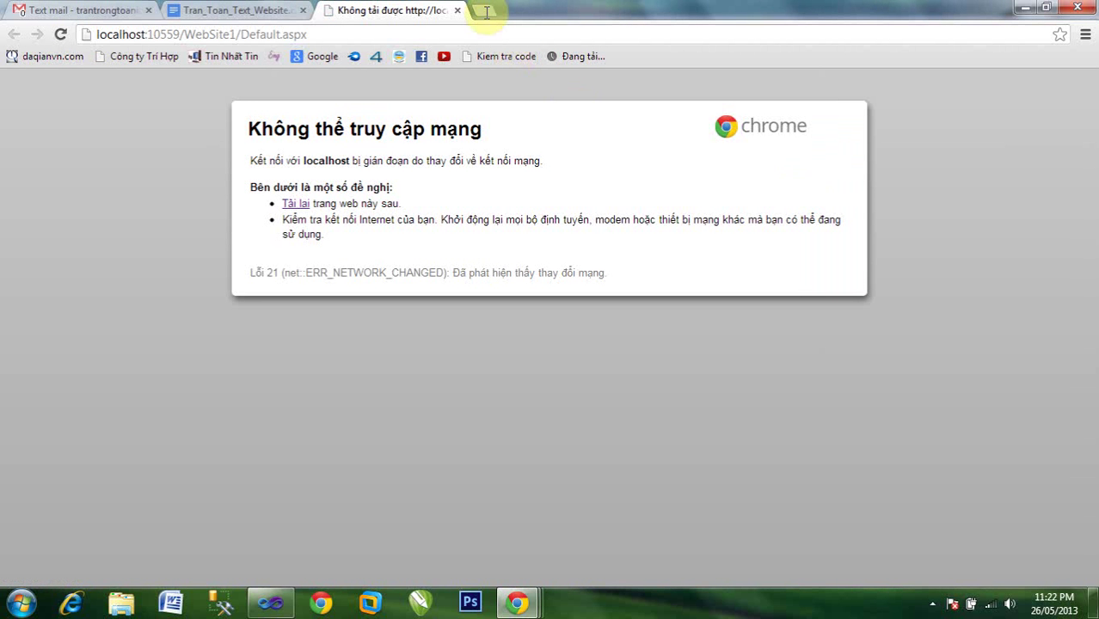
click(457, 9)
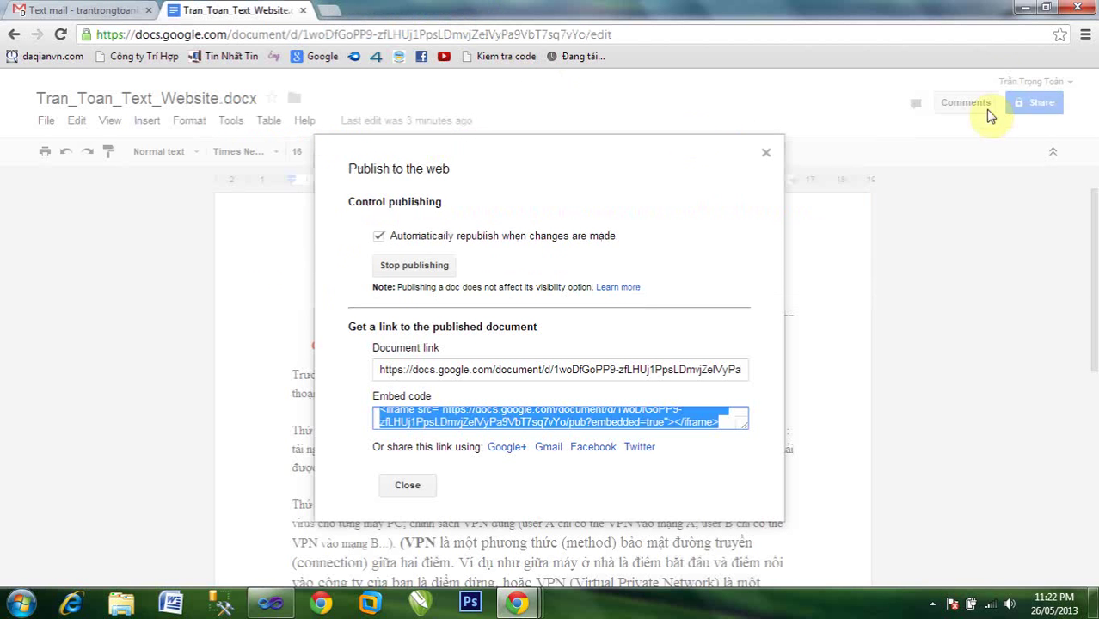
click(1091, 8)
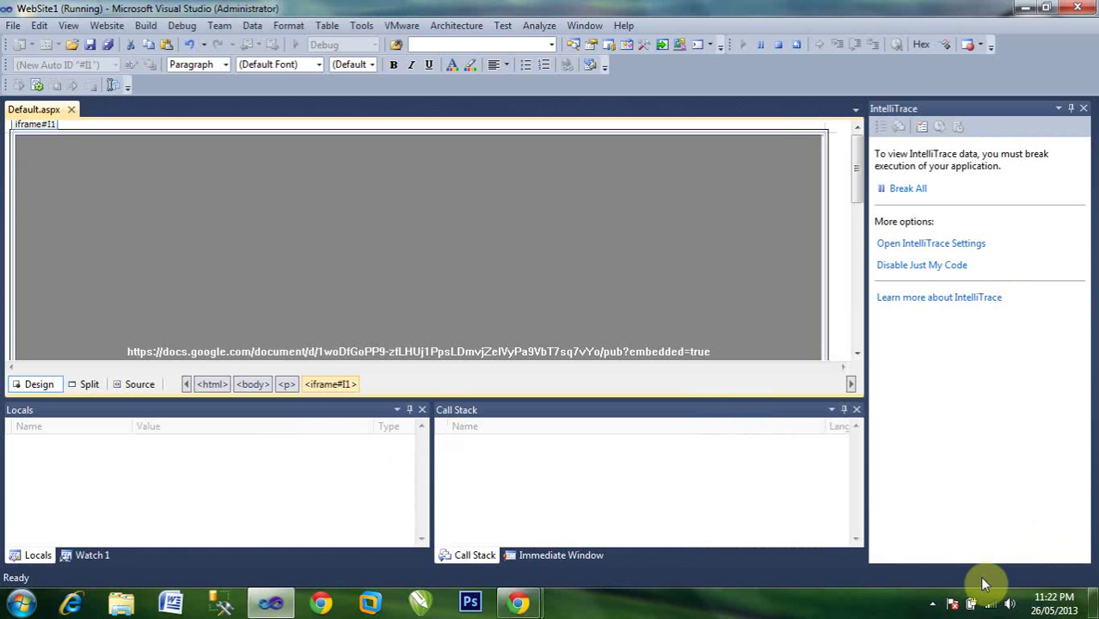